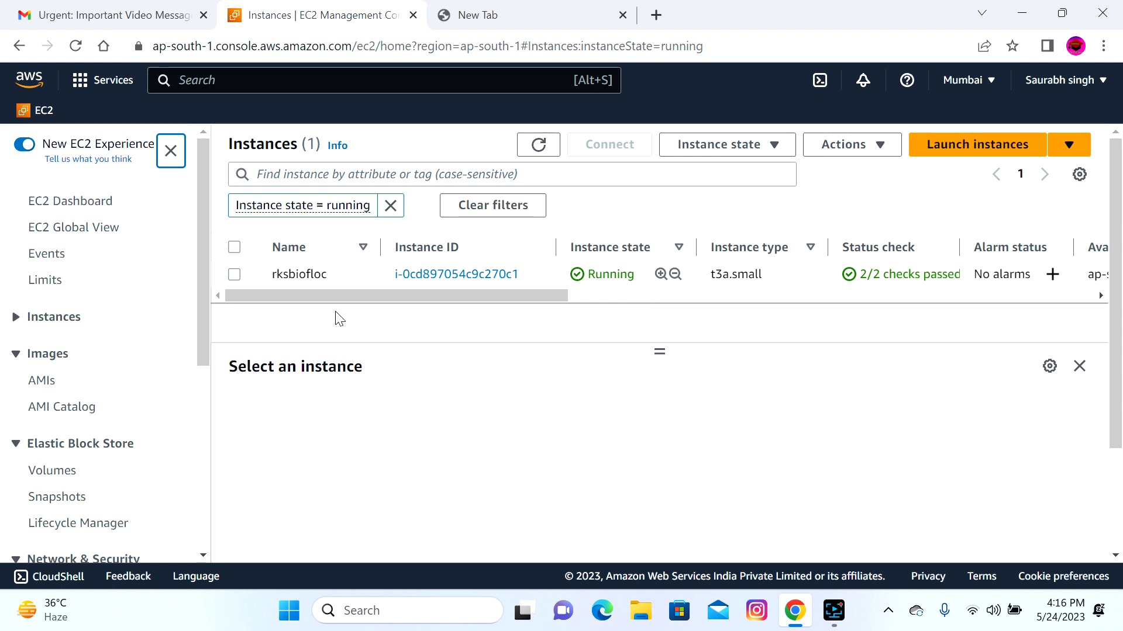
# Start a new EBS snapshot with the resource type Instance and choose the rksbiofloc instance as its source.
pyautogui.click(235, 274)
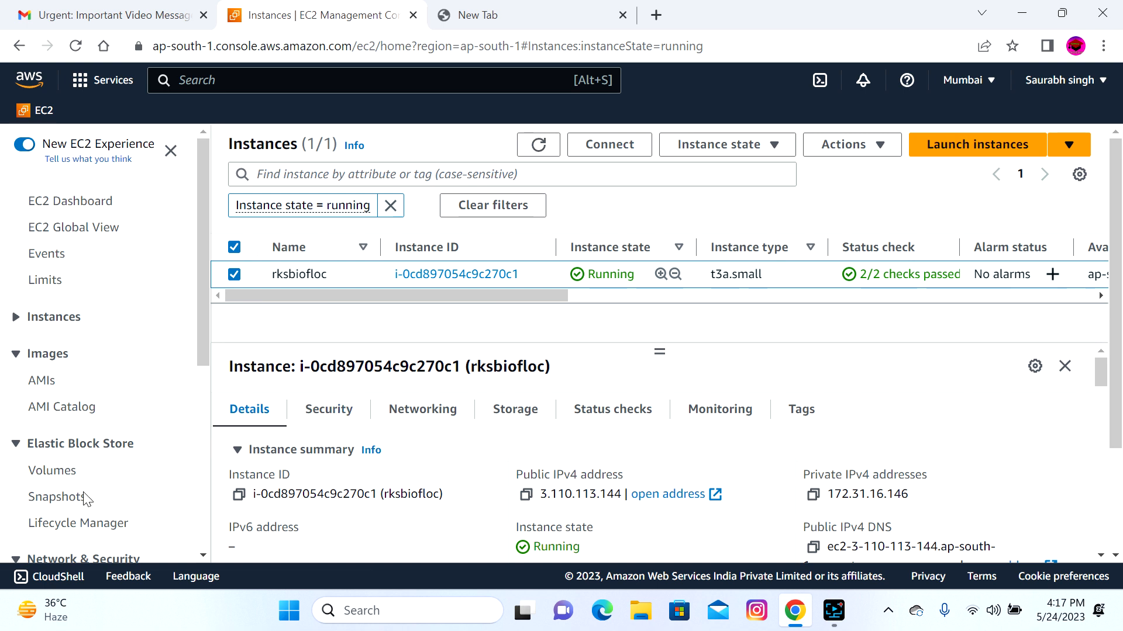
pyautogui.click(67, 502)
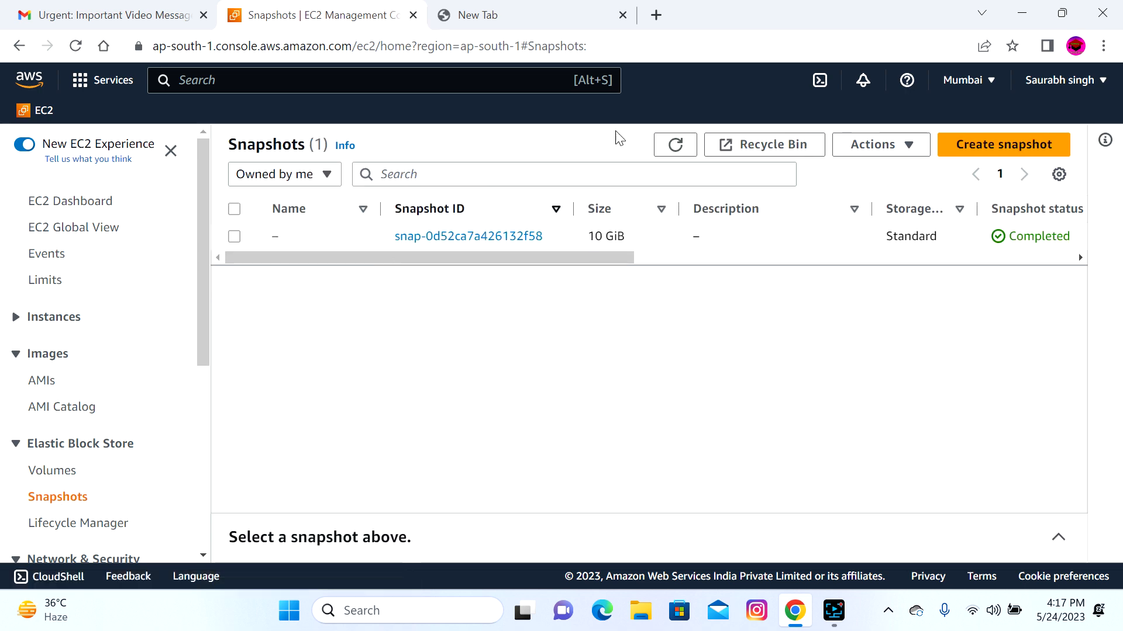
pyautogui.click(965, 147)
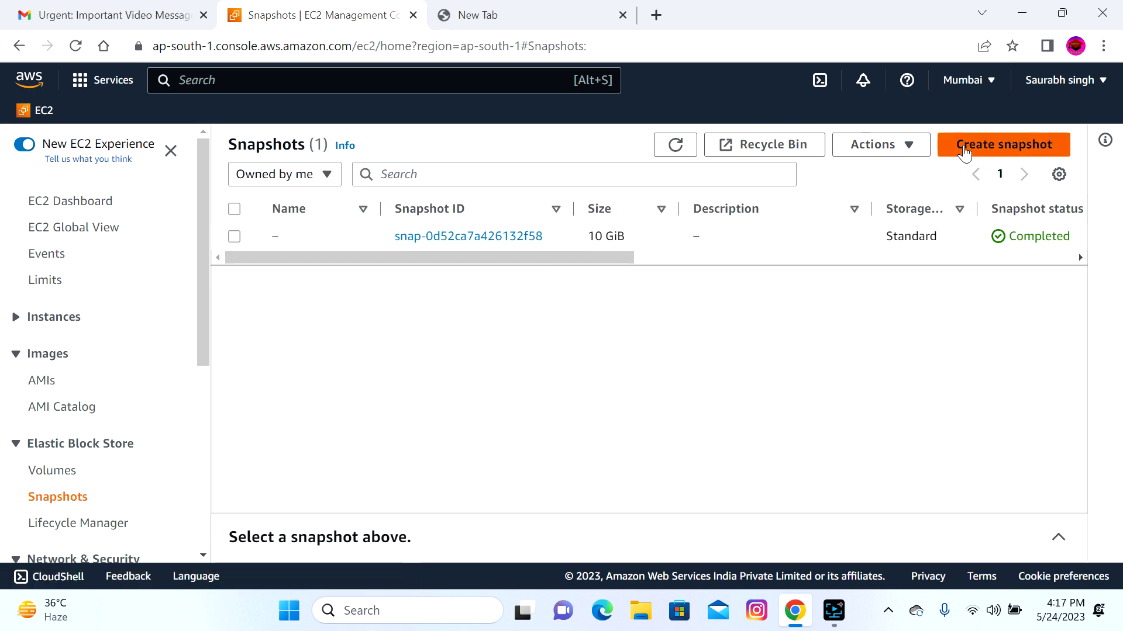
pyautogui.scroll(-2, 599, 292)
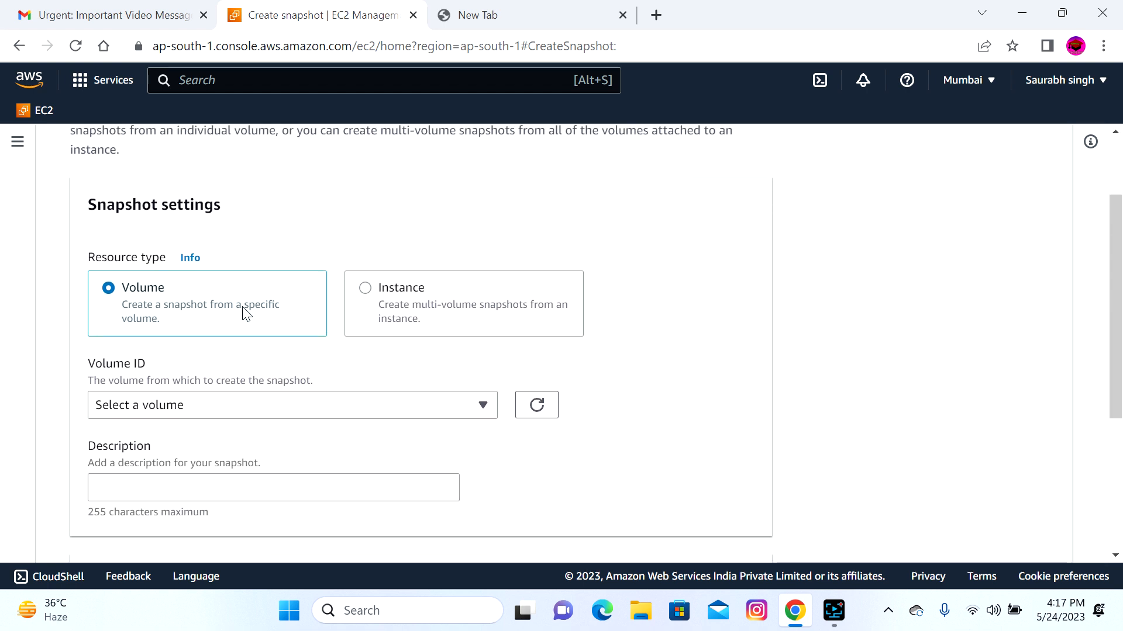
pyautogui.click(365, 292)
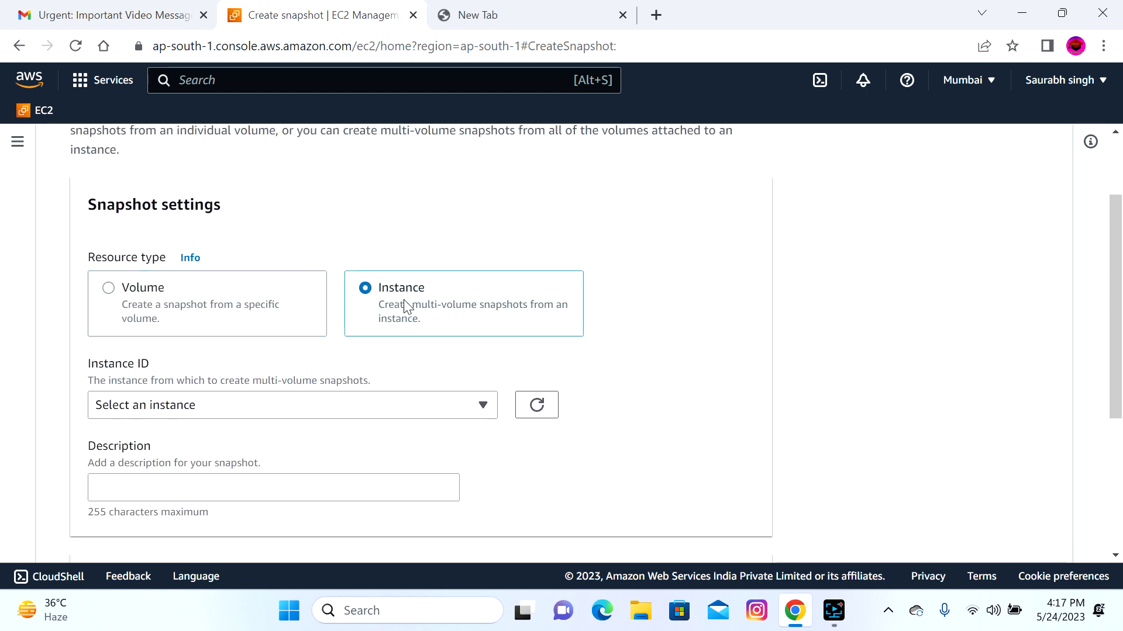
pyautogui.scroll(-2, 615, 302)
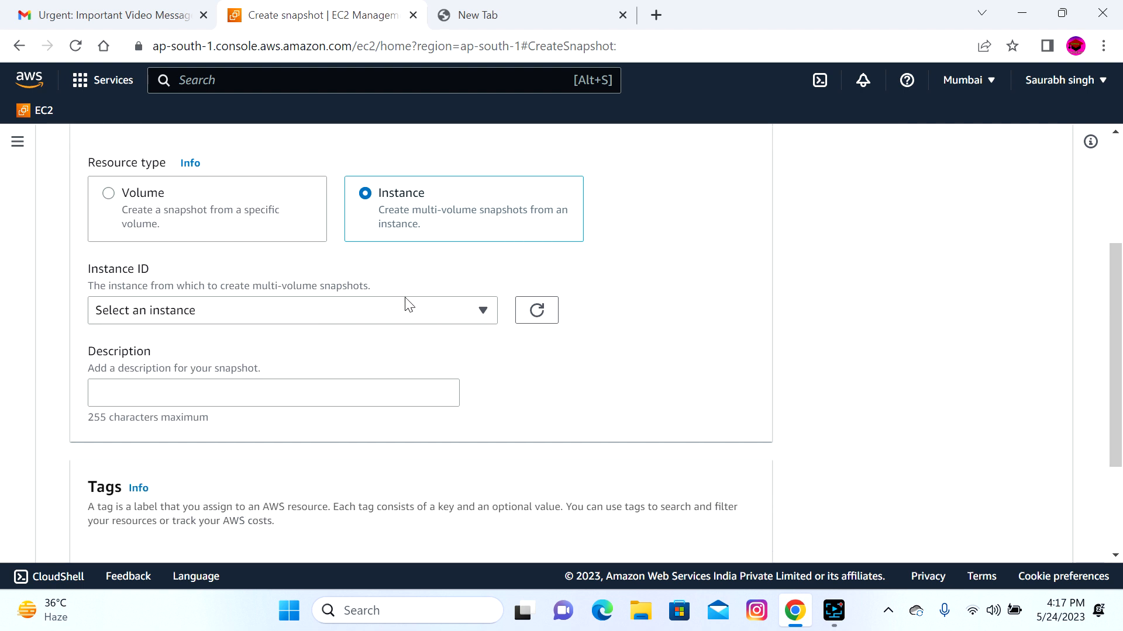
pyautogui.click(451, 311)
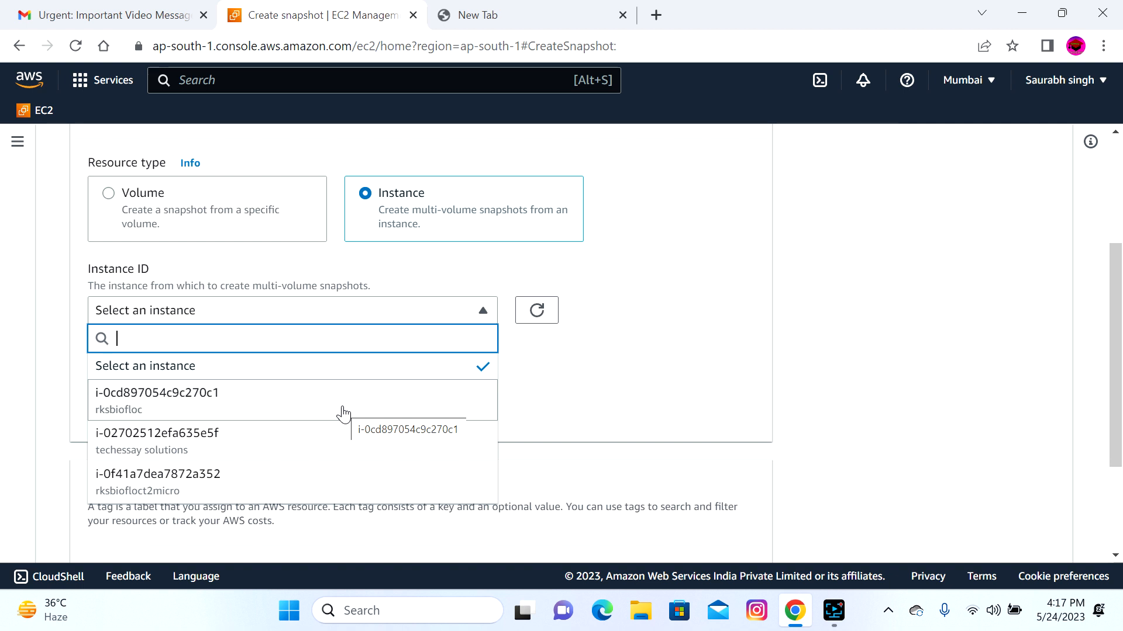
pyautogui.click(294, 417)
# Enter rksbiofloct2micro as the snapshot description and create the snapshot without excluding volumes or adding tags.
pyautogui.scroll(-1, 545, 402)
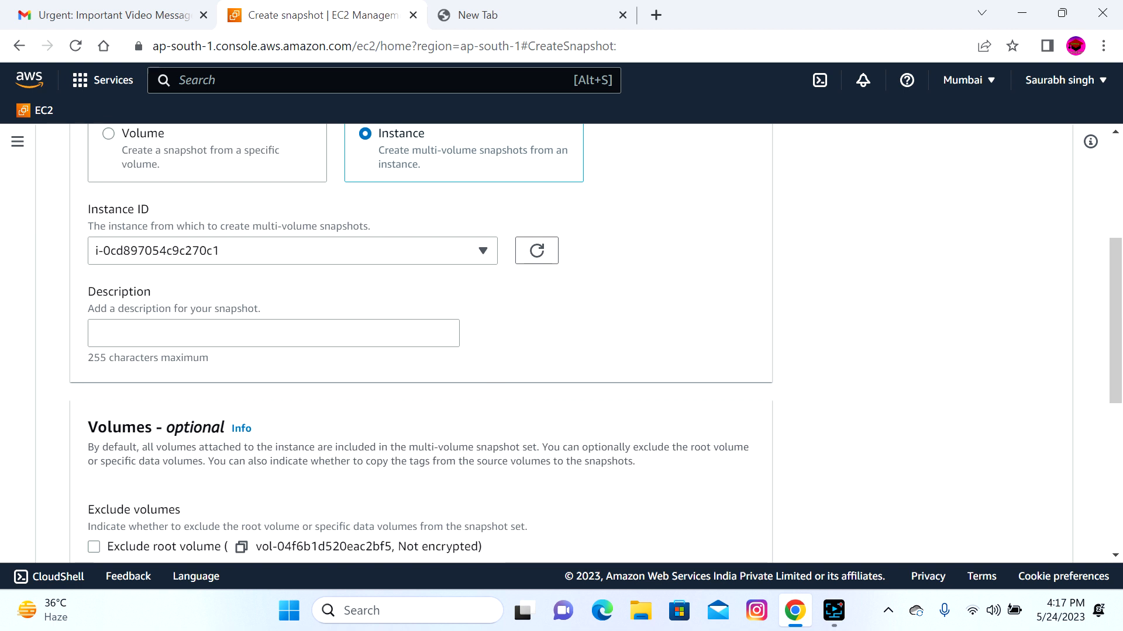
pyautogui.click(274, 333)
pyautogui.write('r')
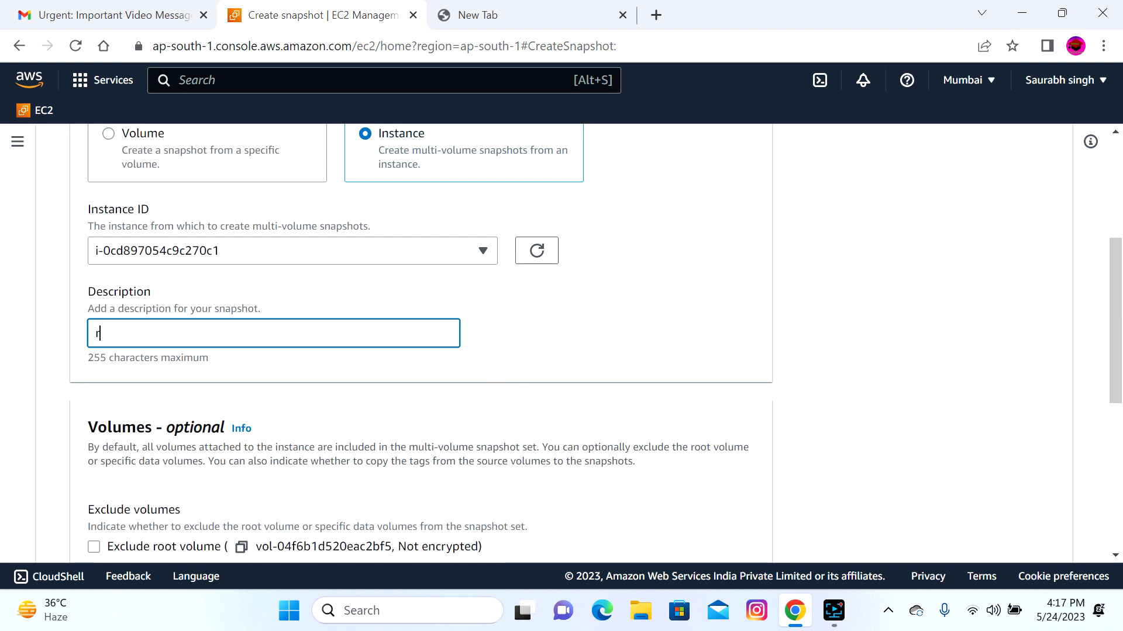
pyautogui.write('ksbiofl')
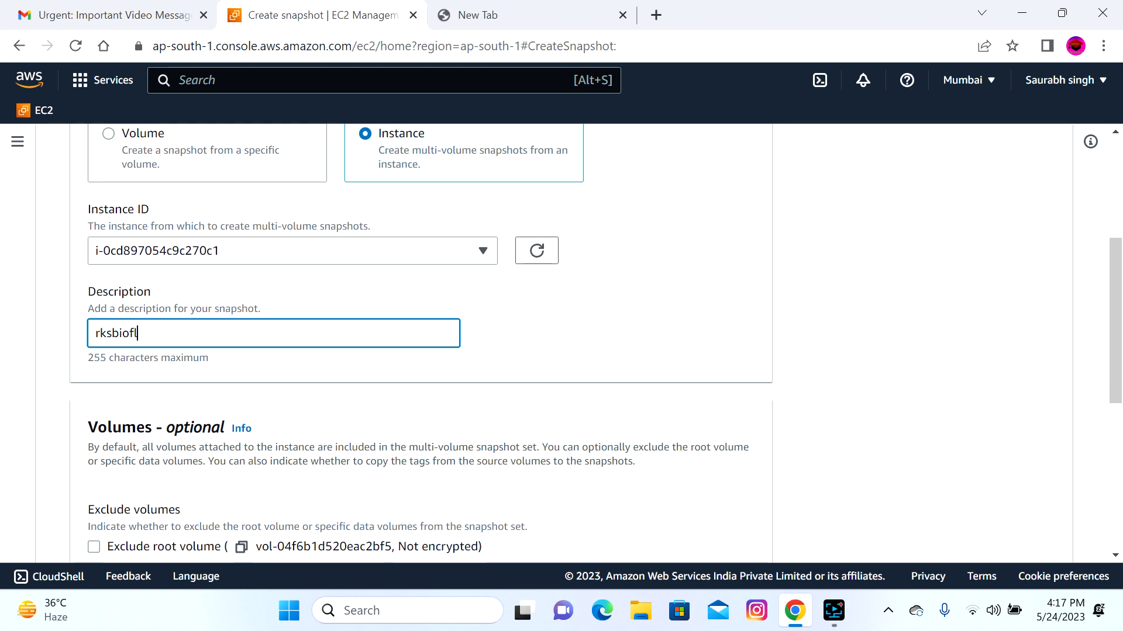
pyautogui.write('oct2micro')
pyautogui.scroll(-4, 421, 338)
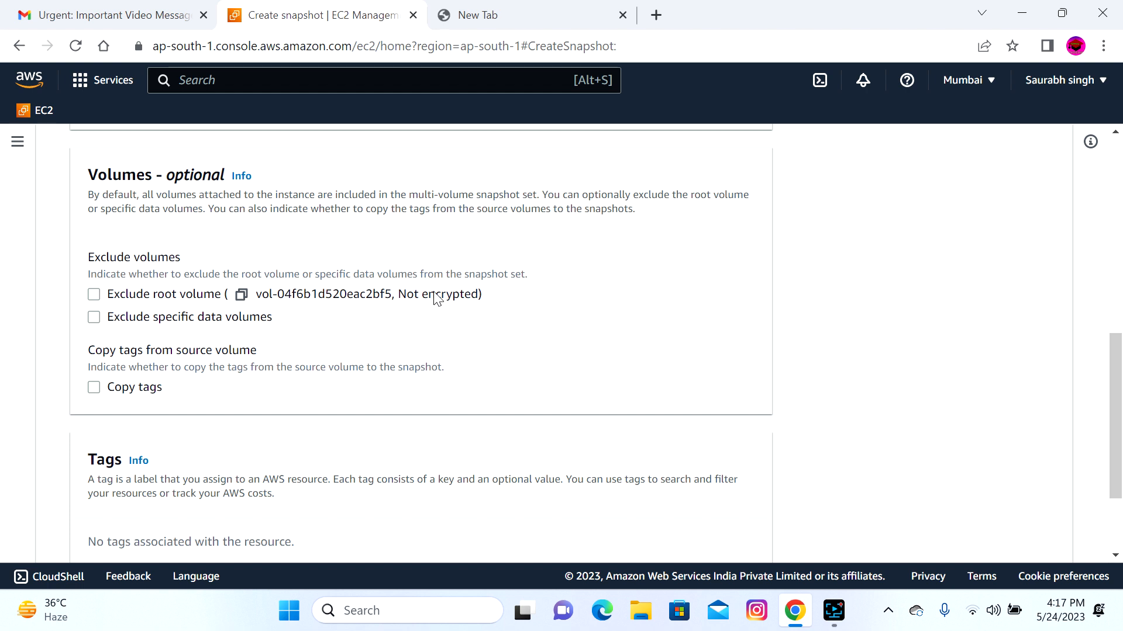
pyautogui.scroll(-3, 614, 335)
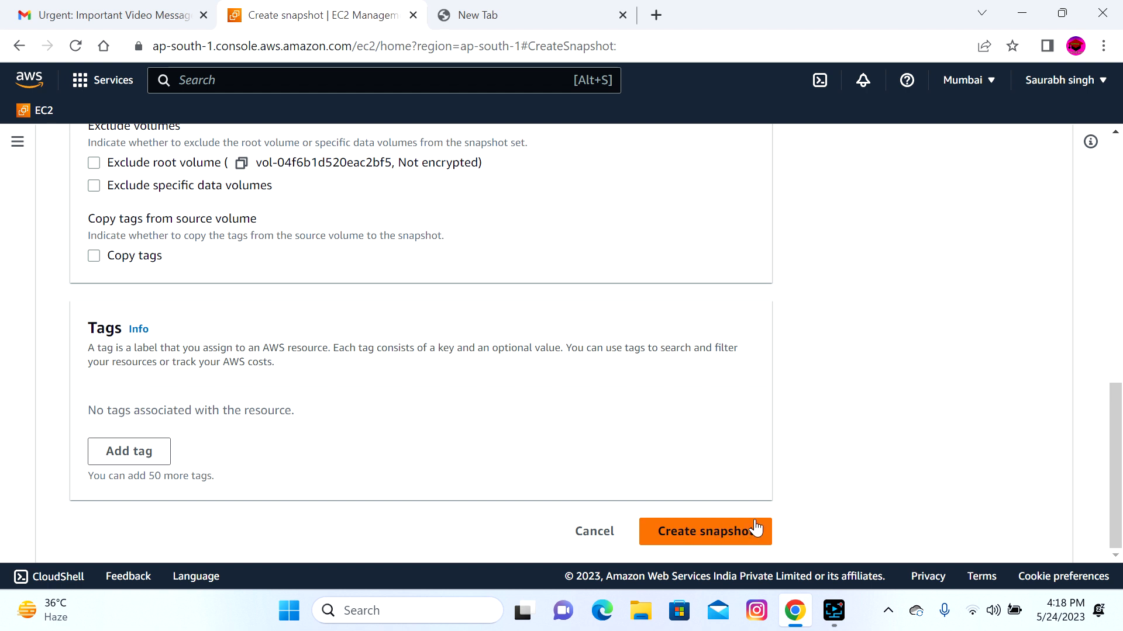
pyautogui.click(728, 530)
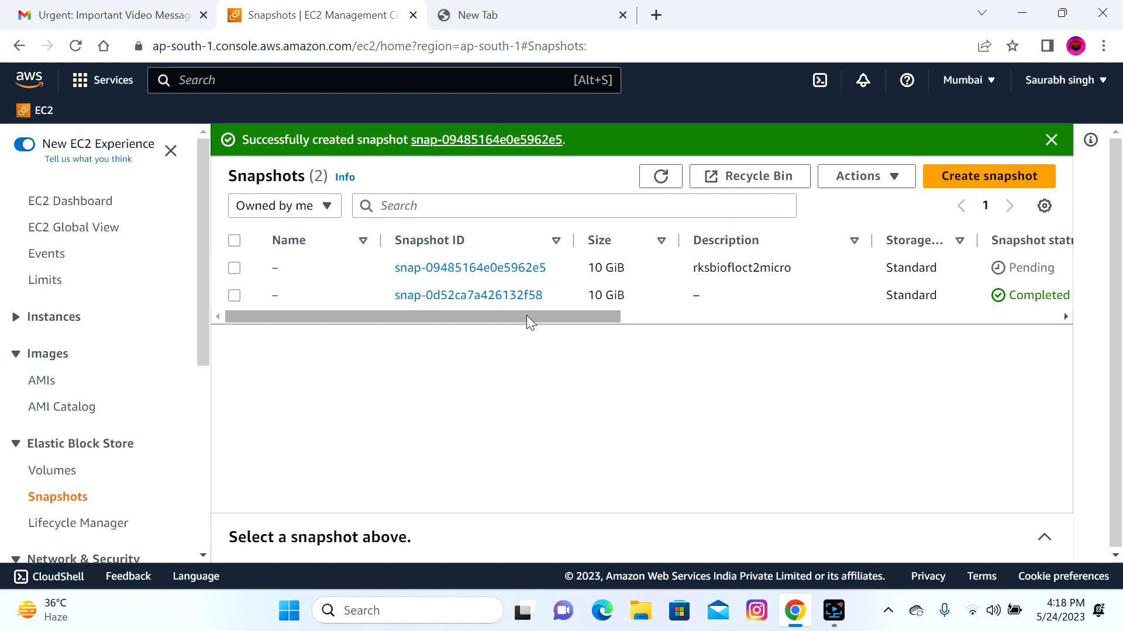
# Reload the snapshot list to check the new snapshot's status, and look at the AMIs owned by the account.
pyautogui.press('F5')
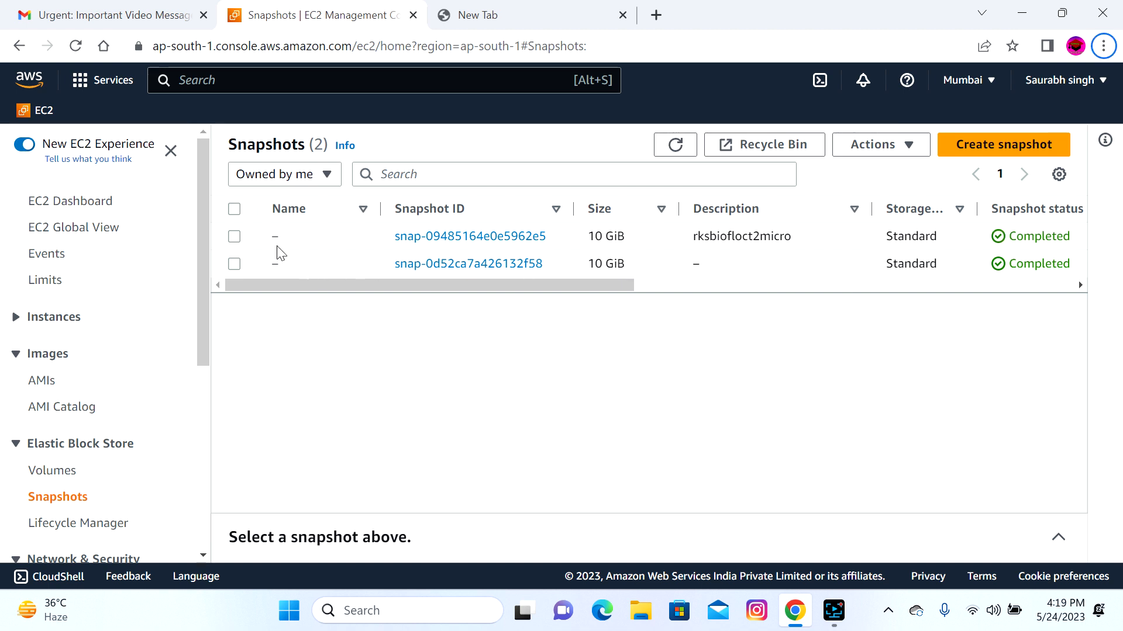
pyautogui.click(37, 385)
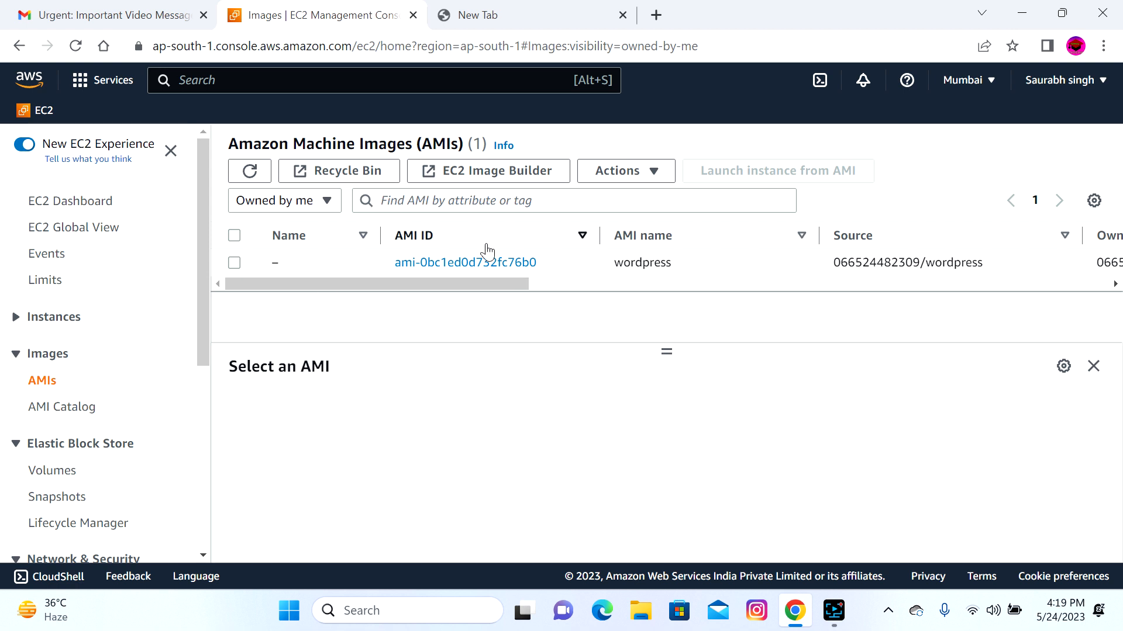
pyautogui.click(56, 498)
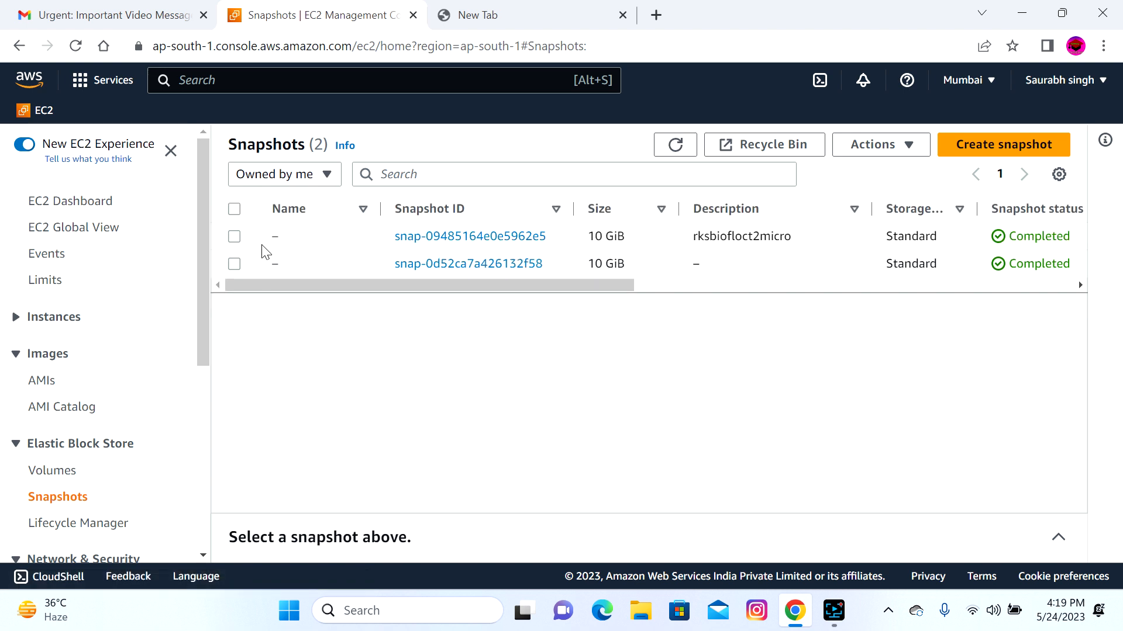
# Start creating an image from the rksbiofloct2micro snapshot and name the image rksbiofloct2micro.
pyautogui.click(234, 237)
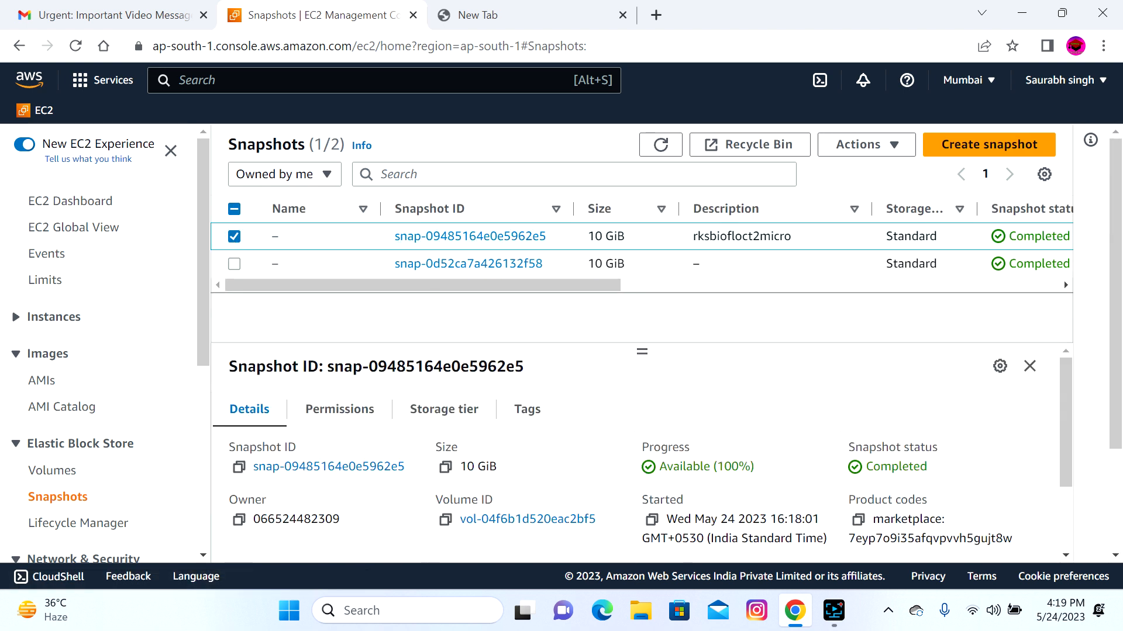
pyautogui.click(900, 153)
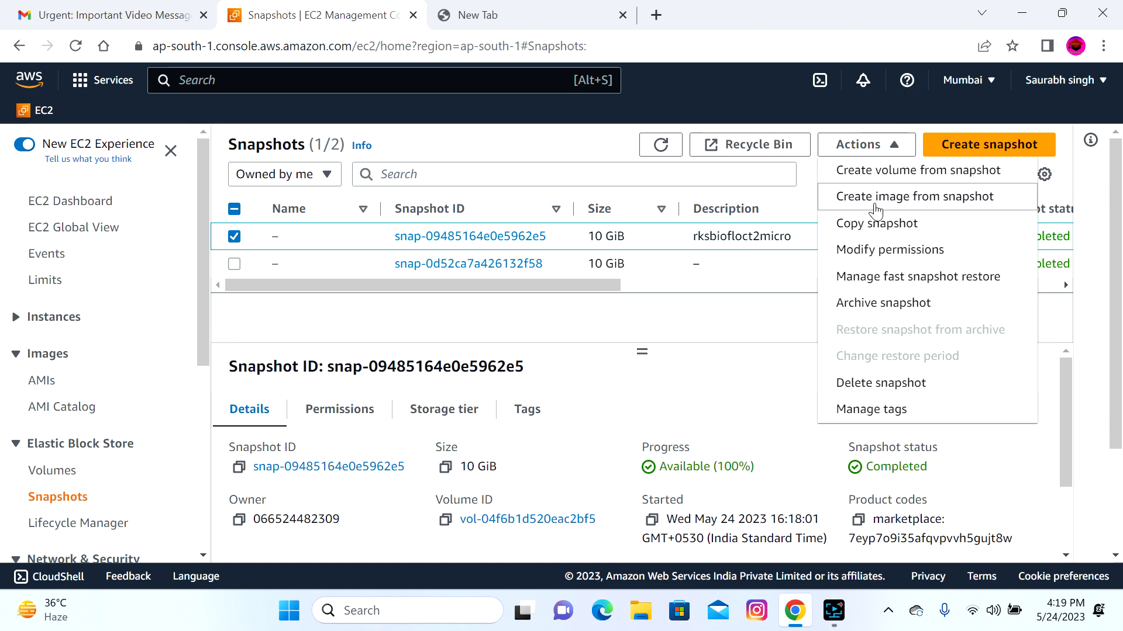
pyautogui.click(875, 198)
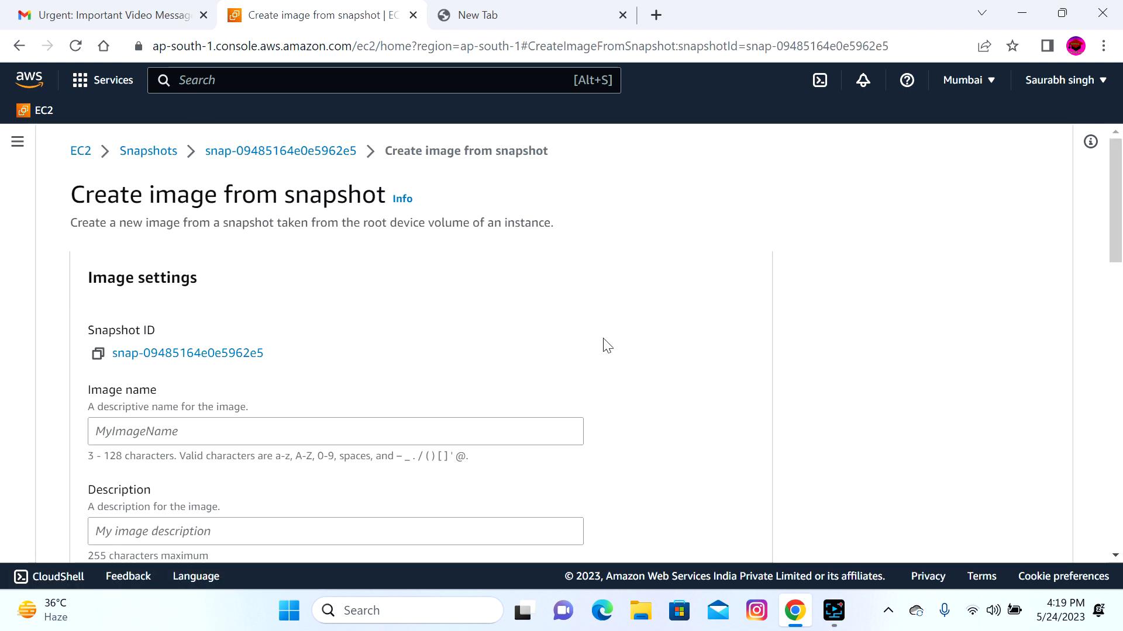
pyautogui.scroll(-1, 606, 345)
pyautogui.click(99, 355)
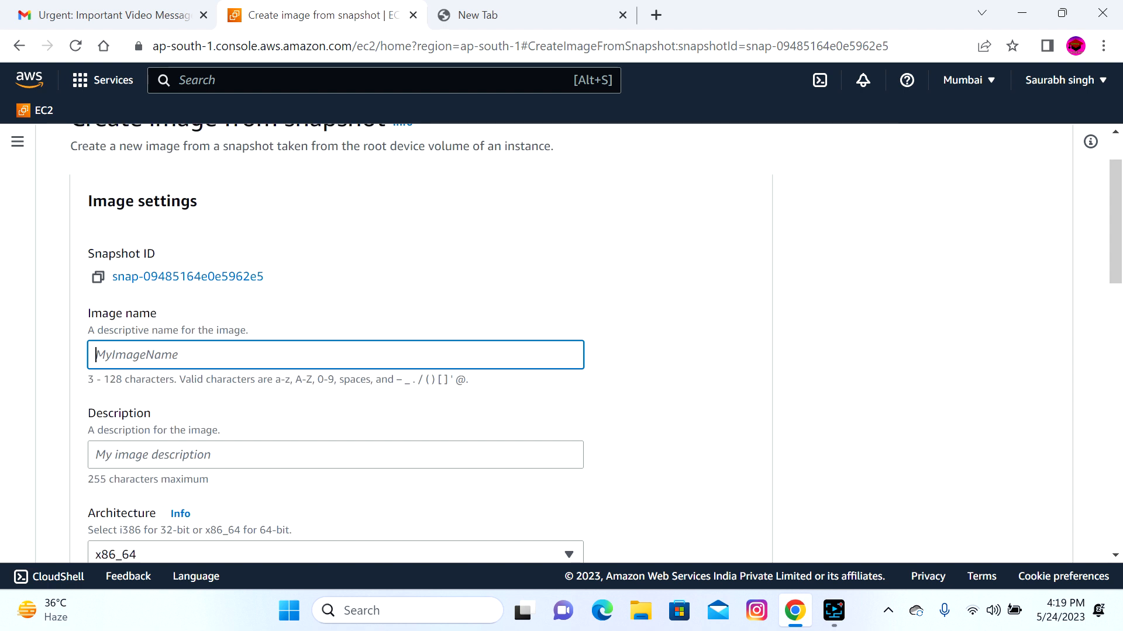
pyautogui.write('rksbiofloc')
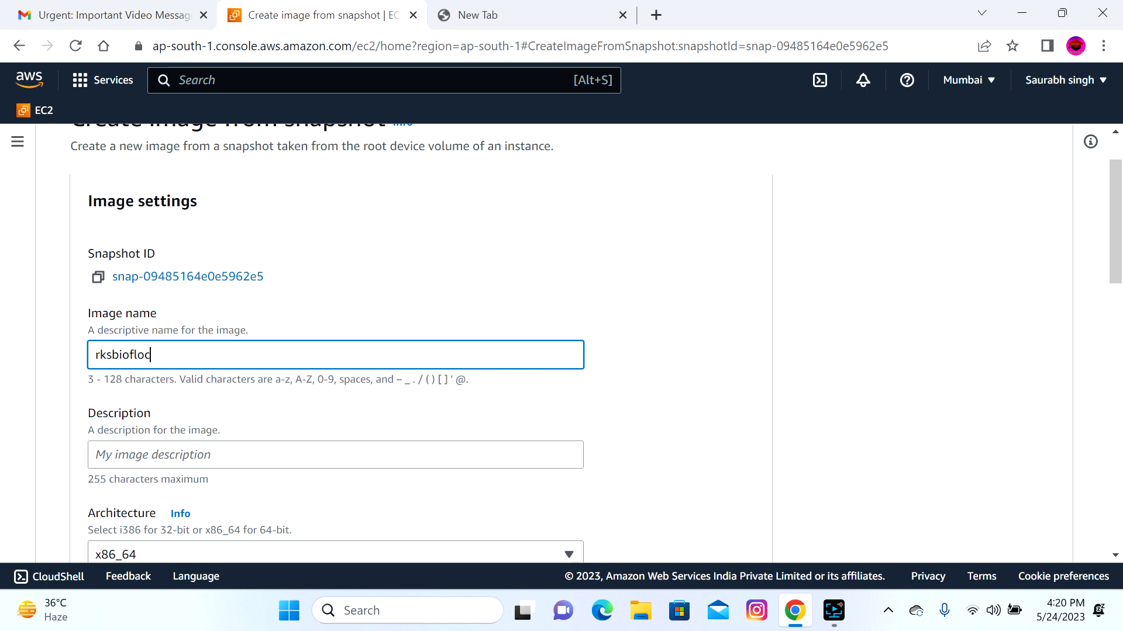
pyautogui.write('t2micro')
# Set the image description to rksbiofloc and create the image, keeping the default architecture, virtualization and volume settings.
pyautogui.scroll(-3, 511, 358)
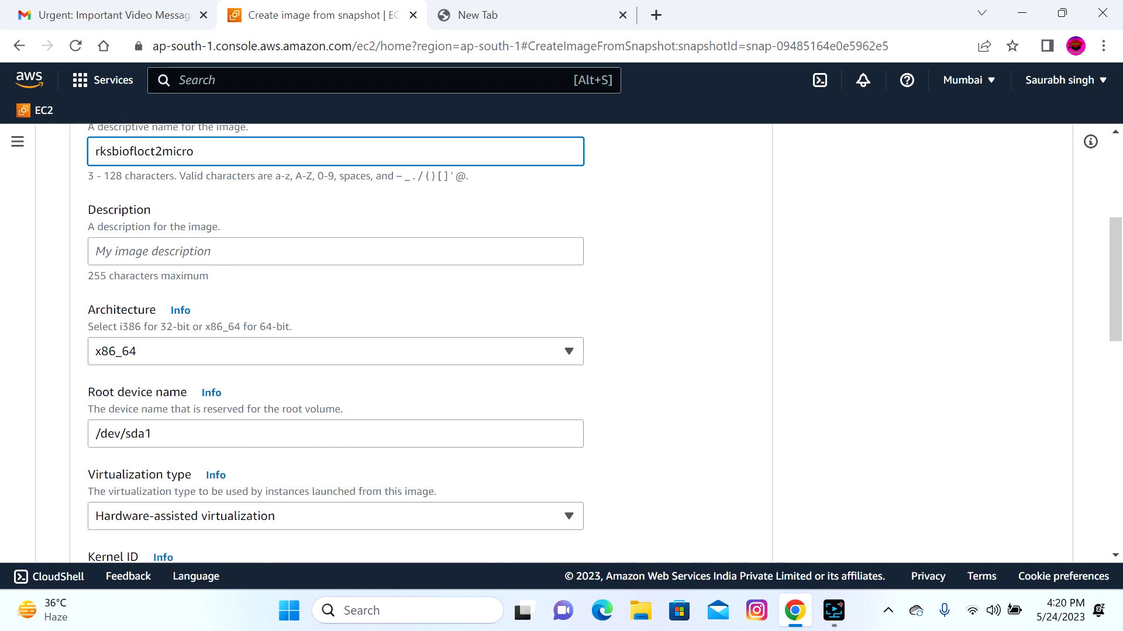
pyautogui.press('Tab')
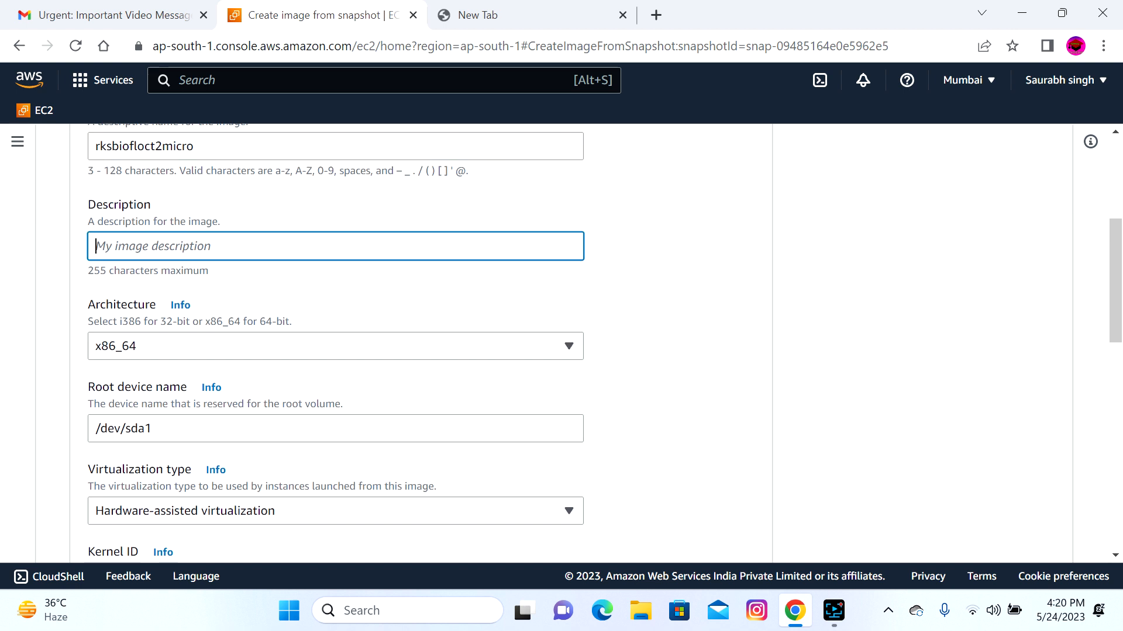
pyautogui.write('rksbiofloc')
pyautogui.scroll(-2, 604, 343)
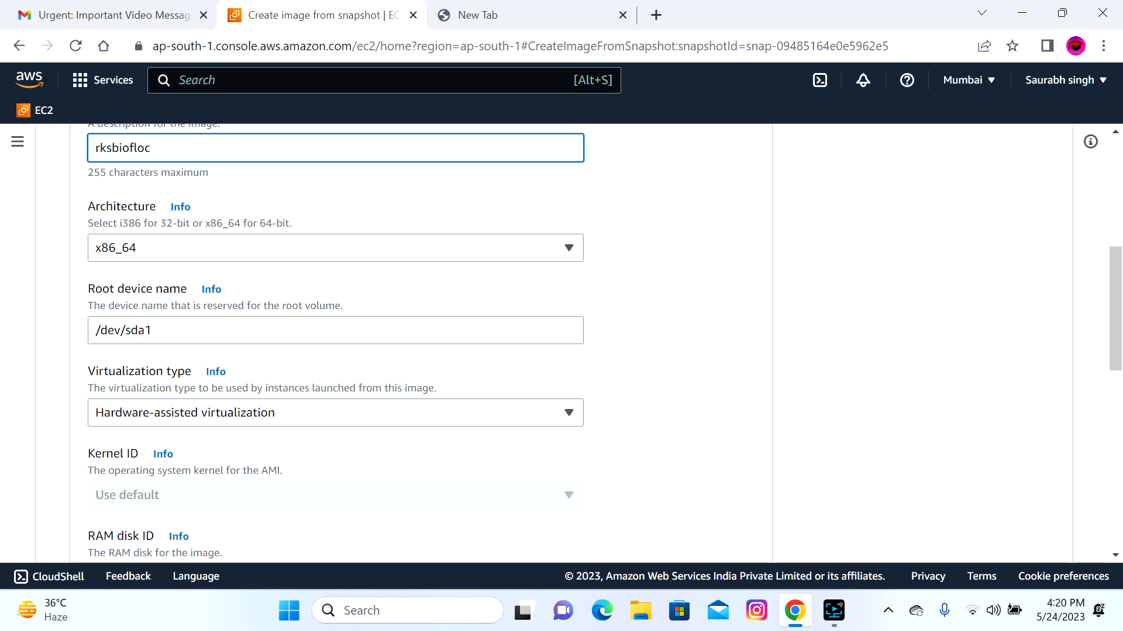
pyautogui.scroll(-4, 667, 368)
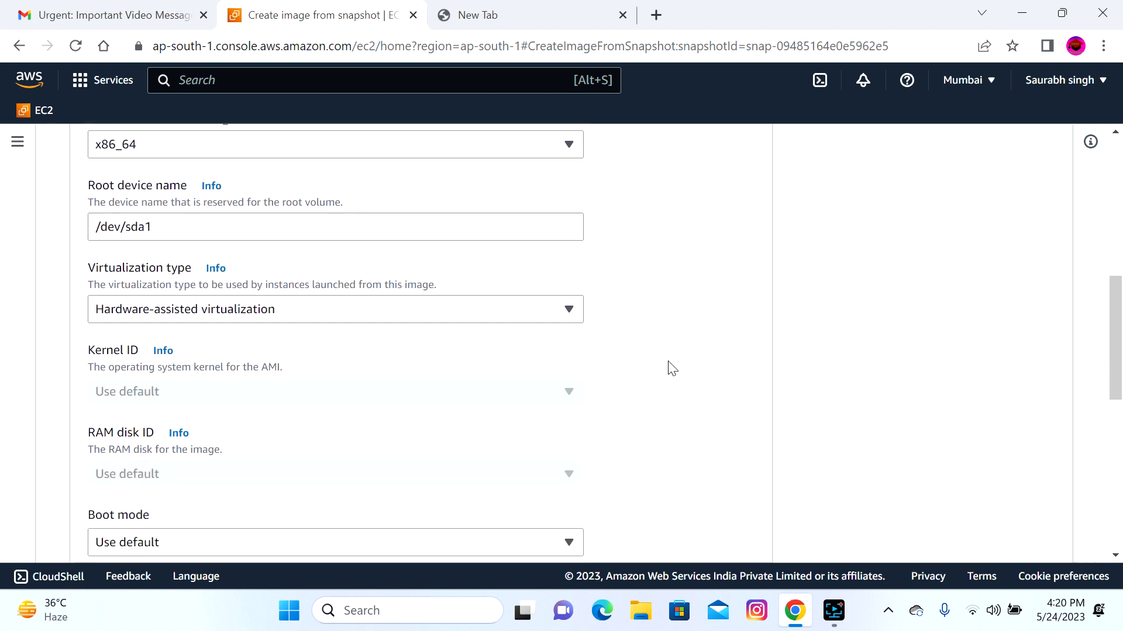
pyautogui.scroll(-3, 670, 367)
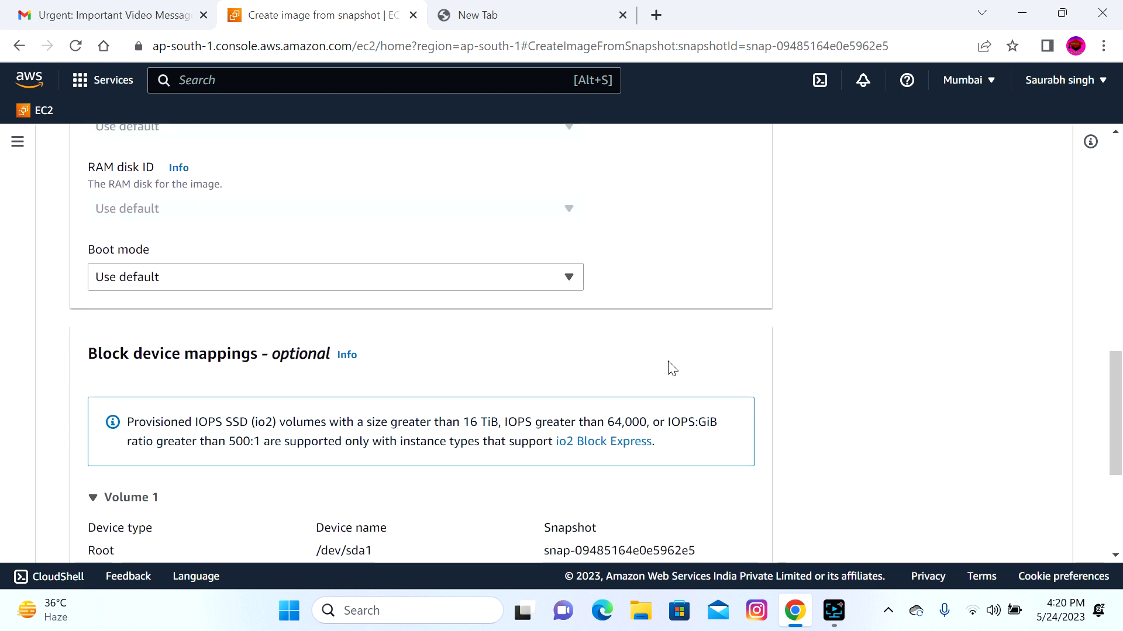
pyautogui.scroll(-4, 670, 367)
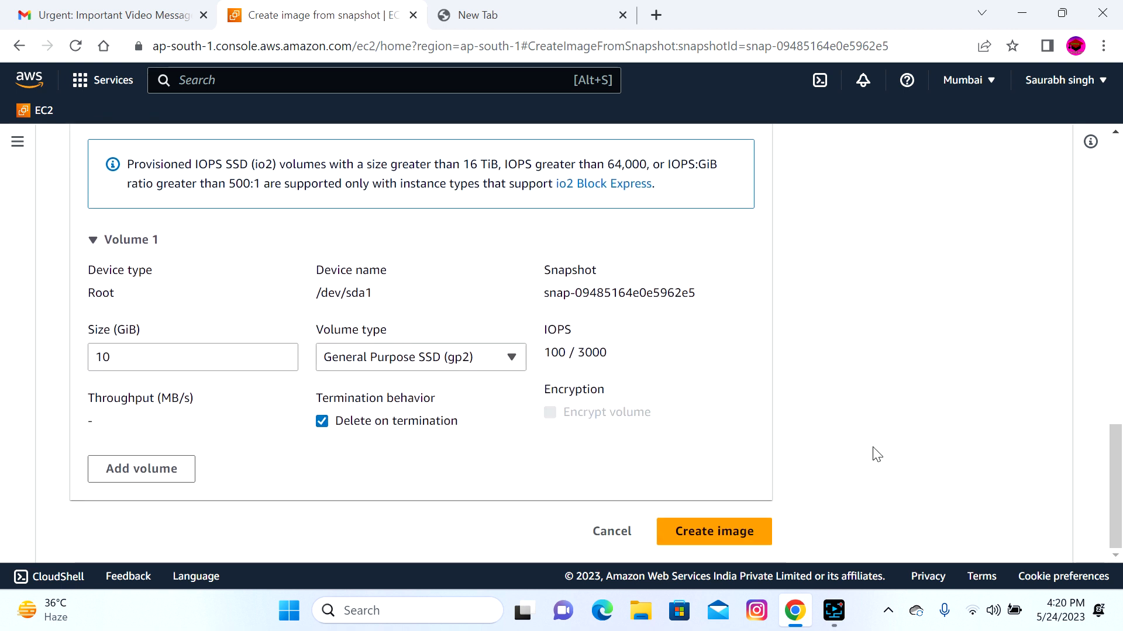
pyautogui.click(734, 536)
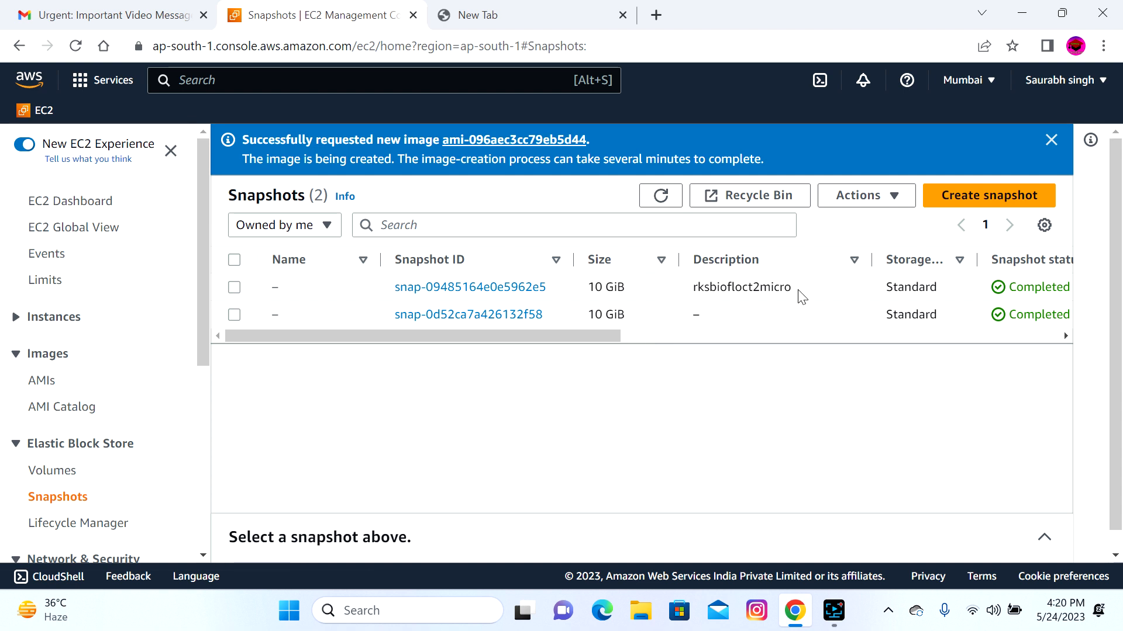
pyautogui.click(234, 288)
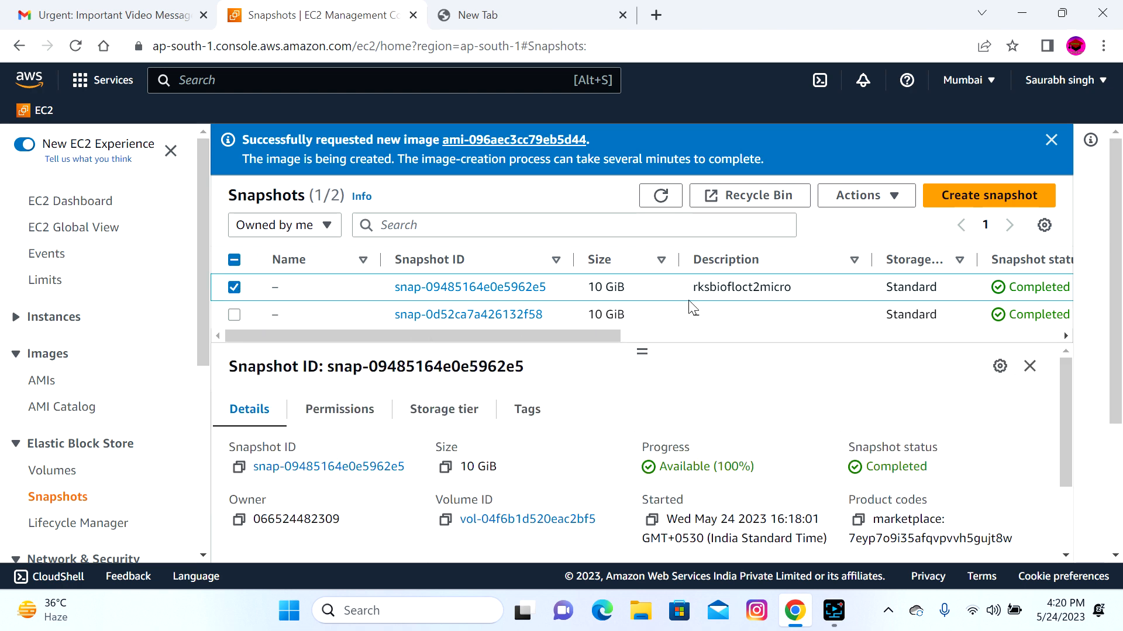
pyautogui.click(880, 202)
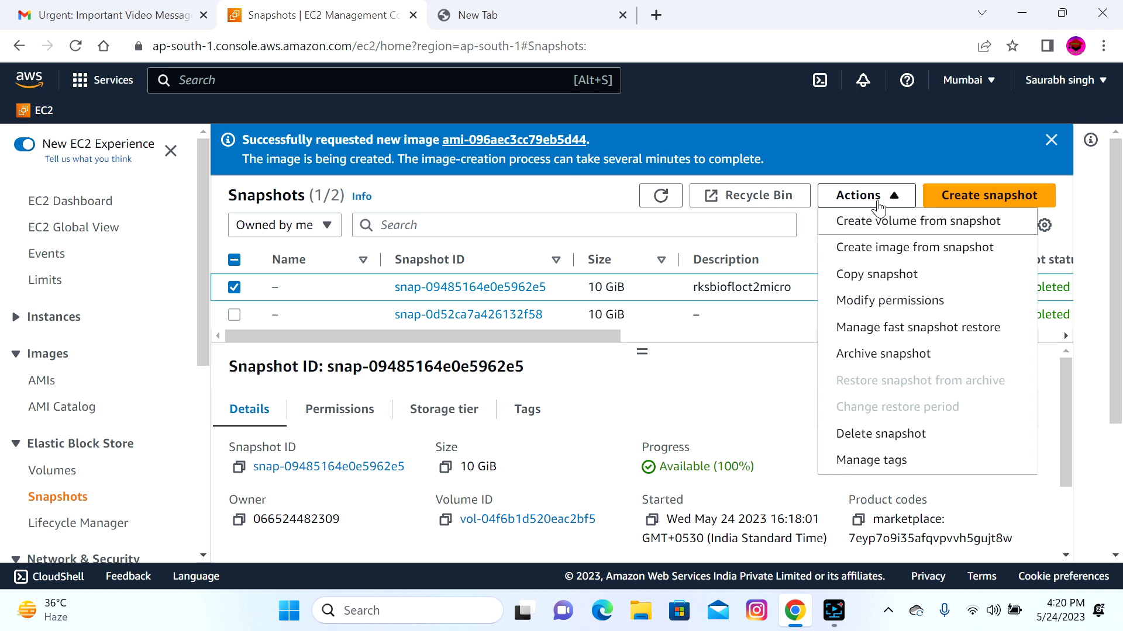
pyautogui.click(719, 405)
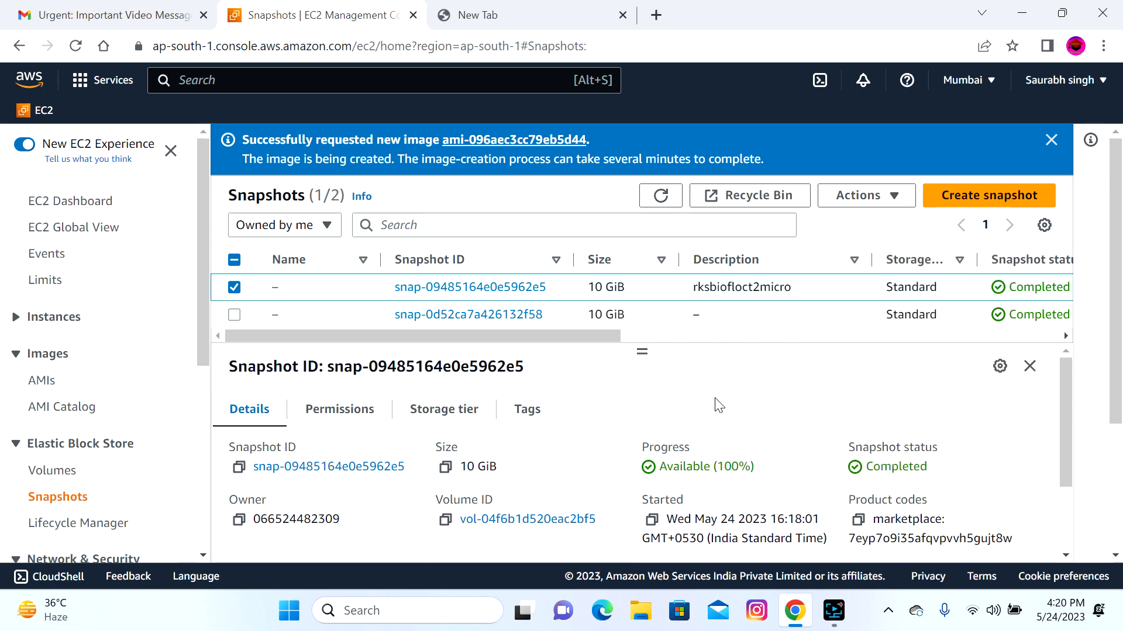
# Select the rksbiofloct2micro image in the list of AMIs owned by the account.
pyautogui.click(50, 386)
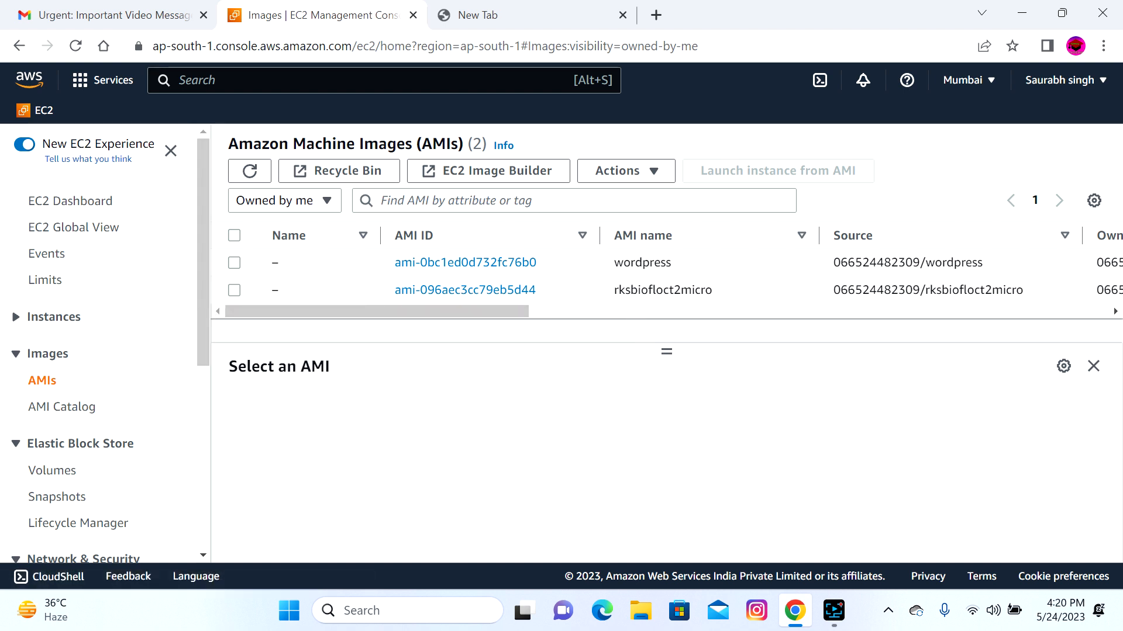
pyautogui.click(234, 290)
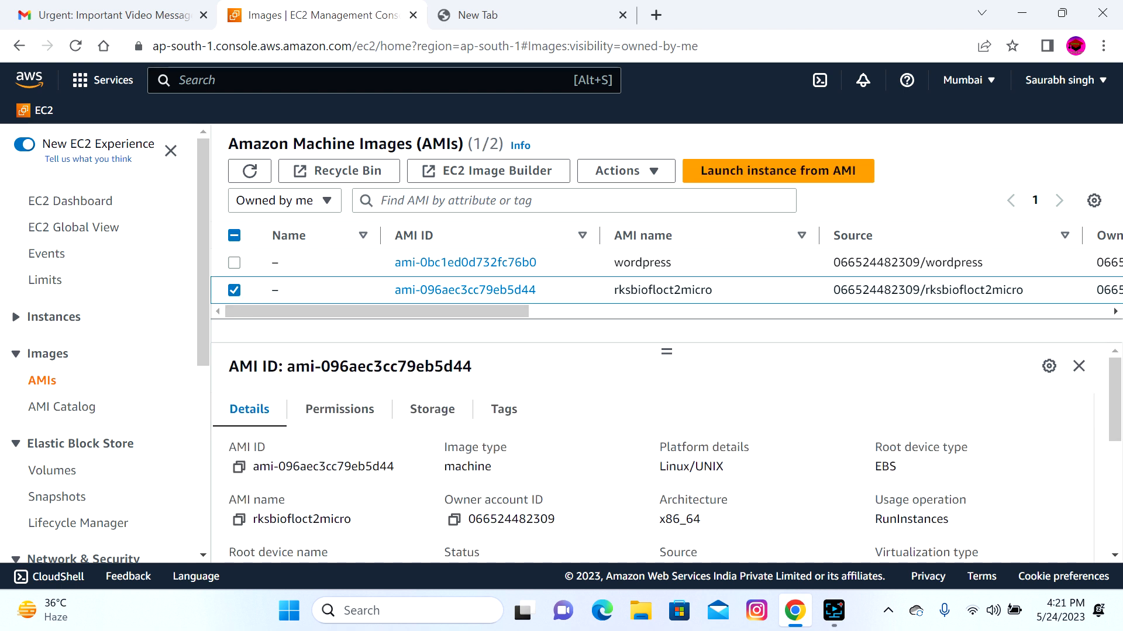
pyautogui.click(641, 176)
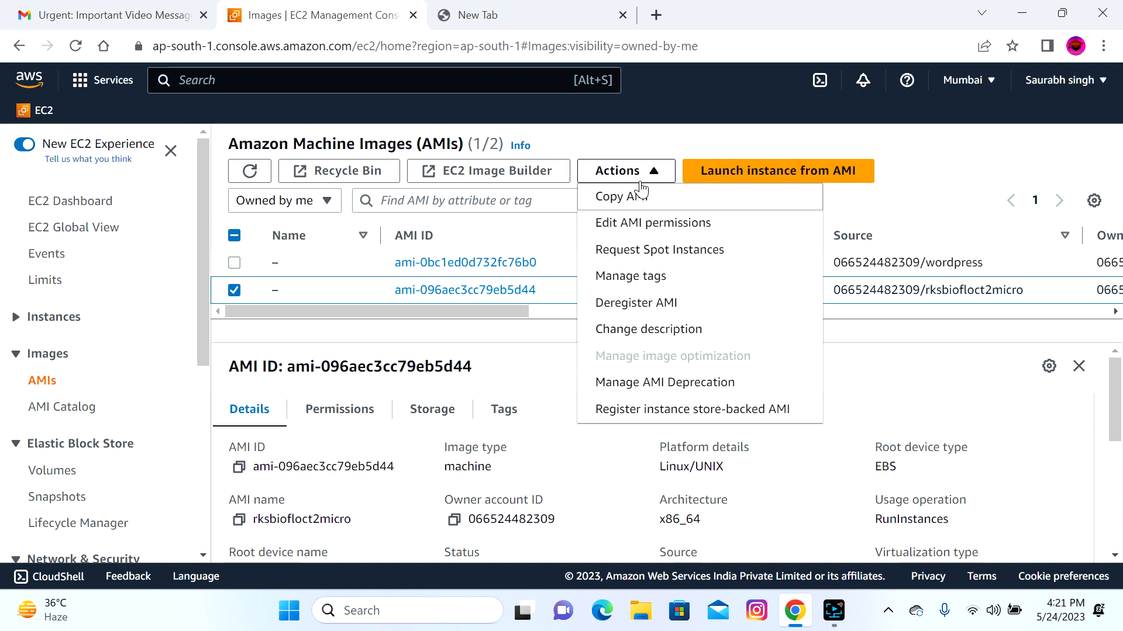
pyautogui.click(547, 358)
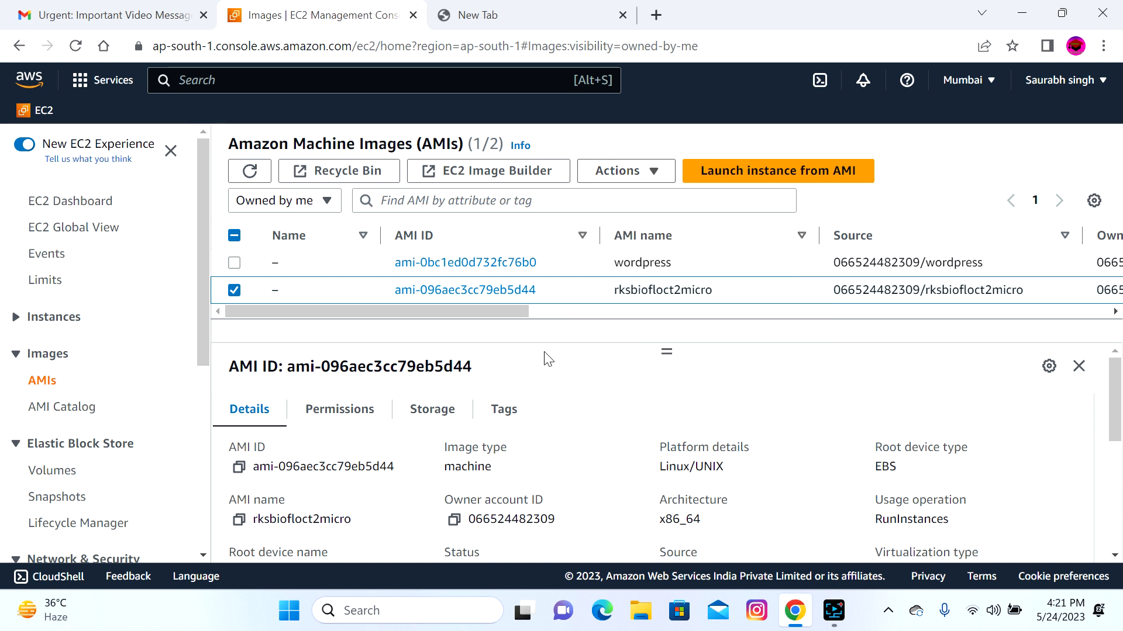
# Start launching an instance from the selected rksbiofloct2micro AMI and name the instance rksbiofloc2.
pyautogui.click(753, 177)
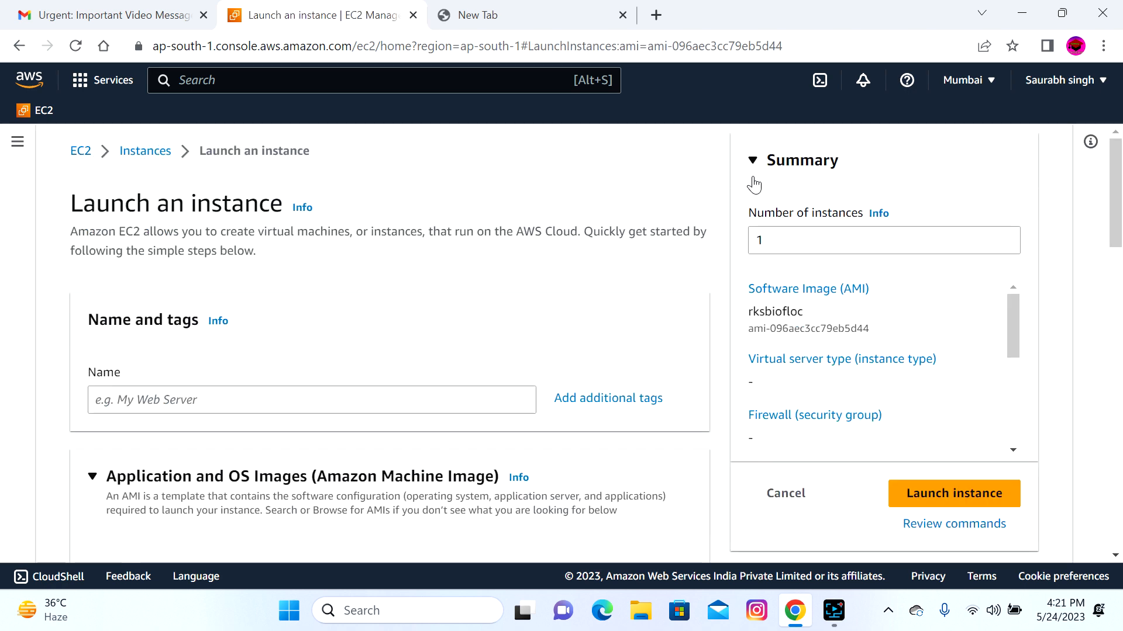
pyautogui.click(313, 399)
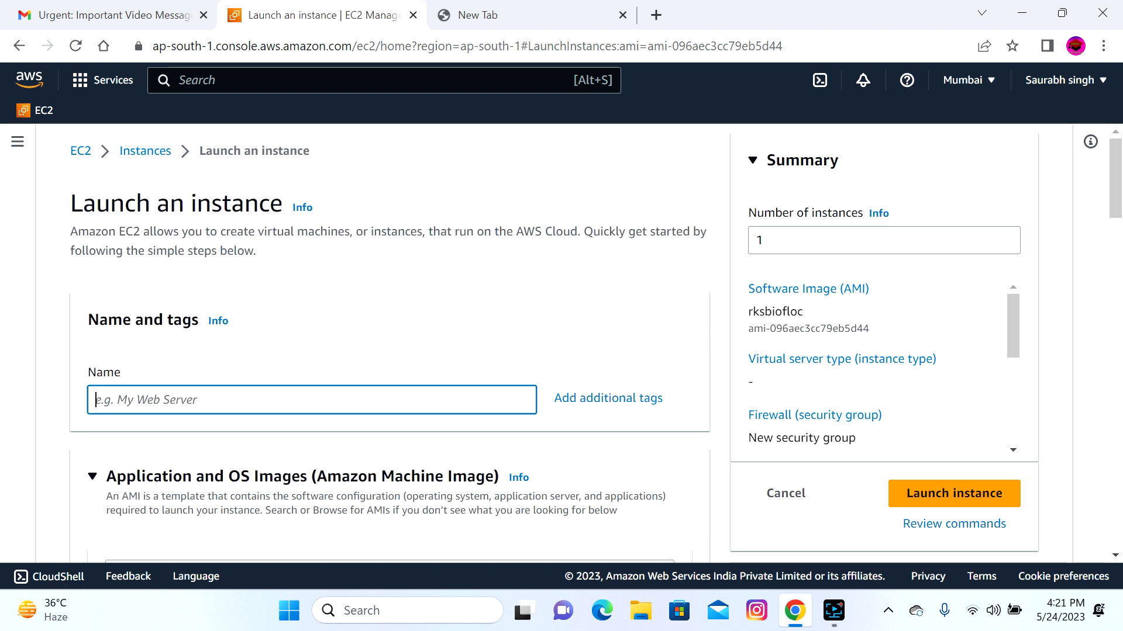
pyautogui.write('r')
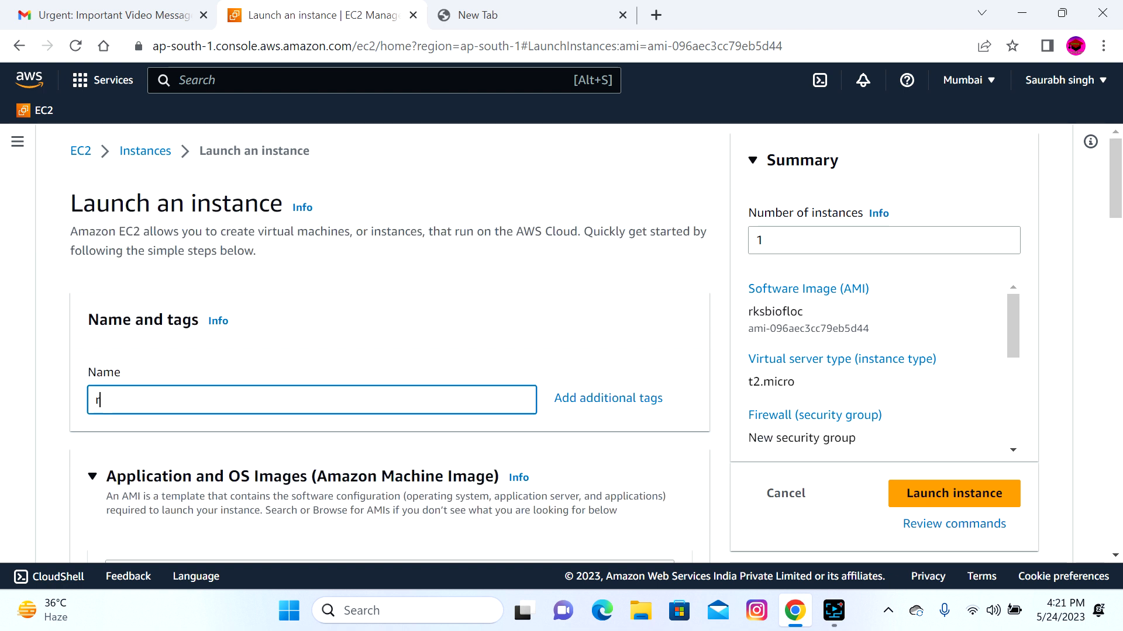
pyautogui.write('ksbiofloc2')
# Keep the t2.micro instance type and choose the existing rksbiofloc key pair for login.
pyautogui.scroll(-3, 409, 396)
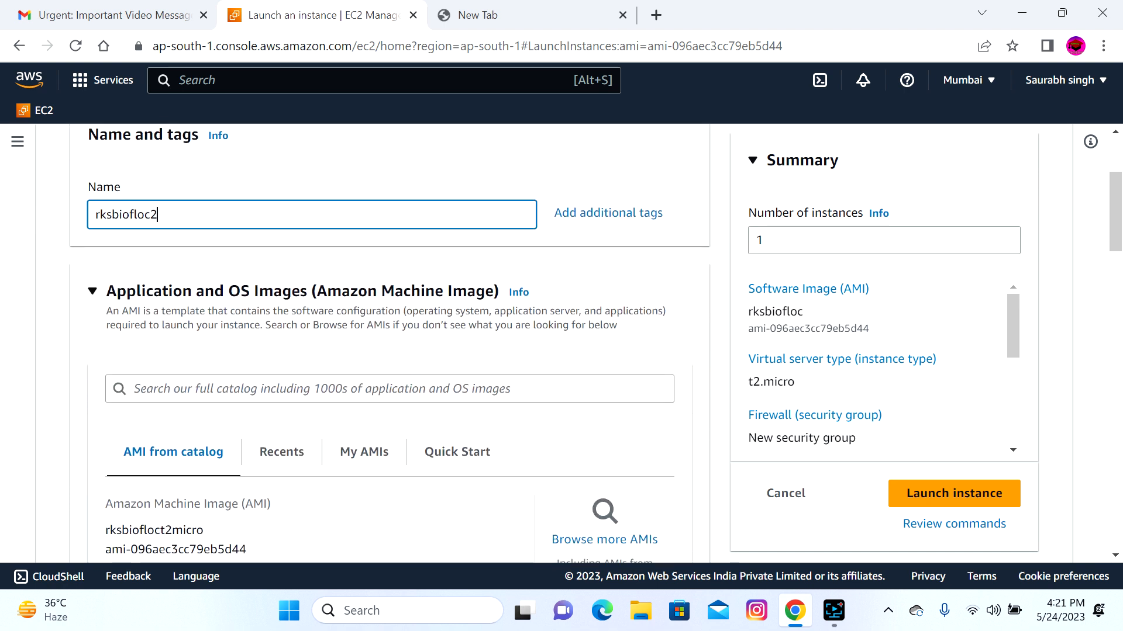
pyautogui.scroll(-3, 566, 413)
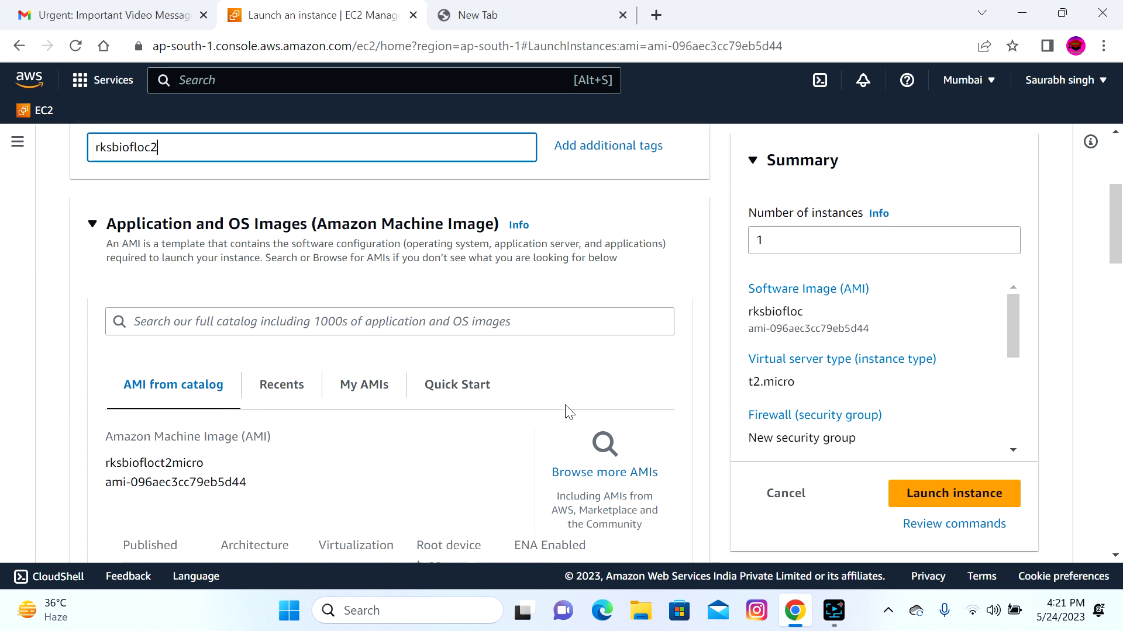
pyautogui.scroll(-3, 565, 413)
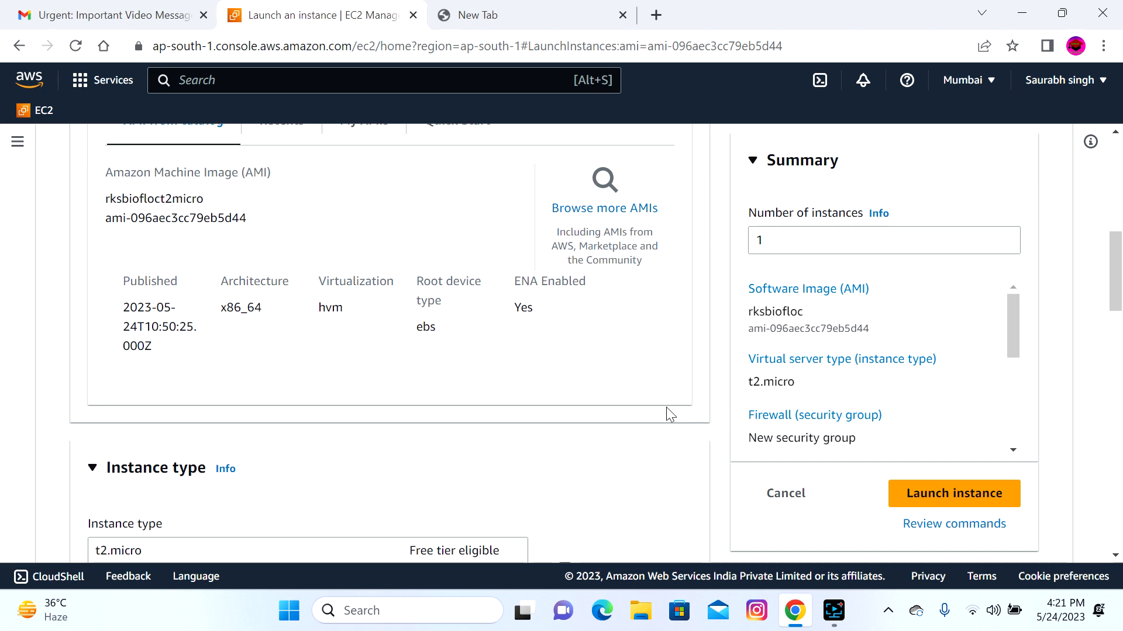
pyautogui.scroll(-6, 666, 408)
pyautogui.scroll(2, 667, 415)
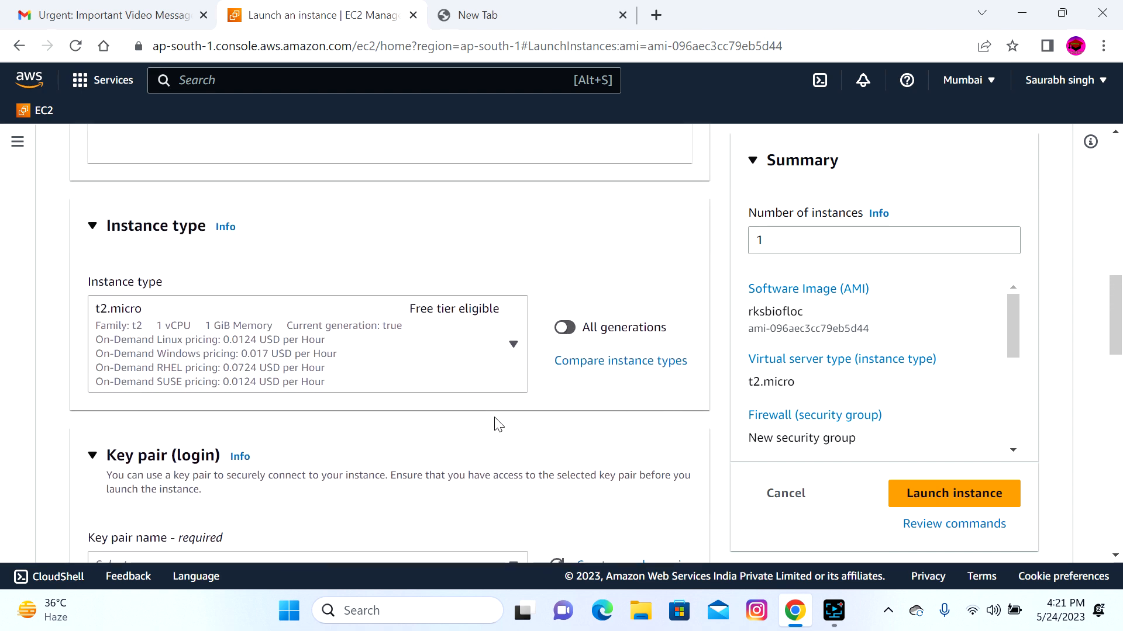
pyautogui.scroll(-1, 495, 425)
pyautogui.scroll(-2, 494, 426)
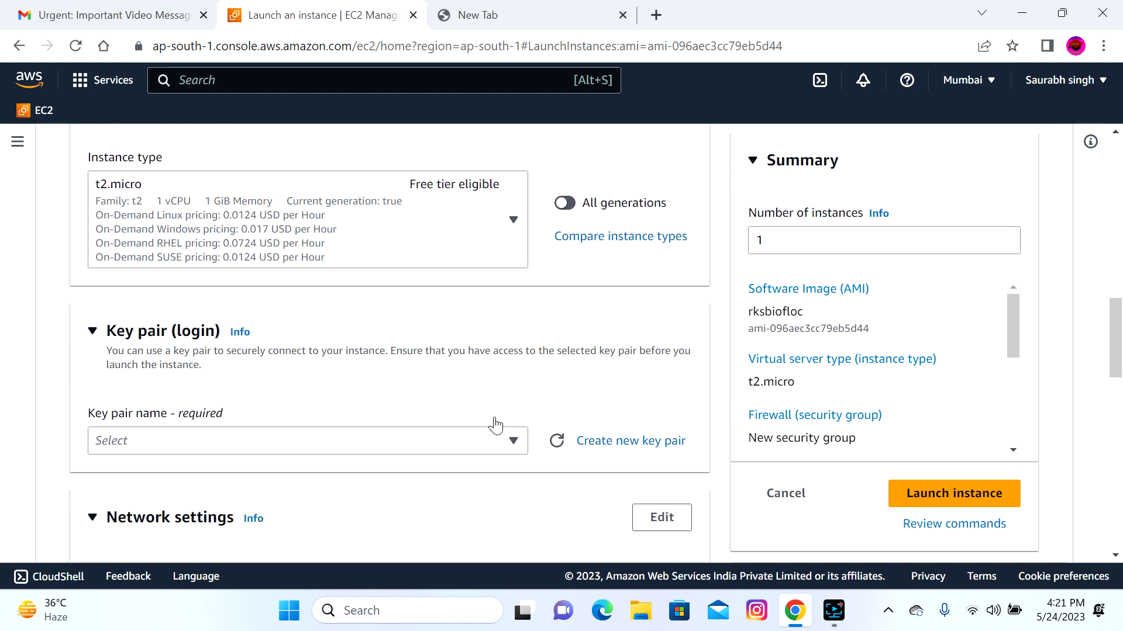
pyautogui.click(476, 386)
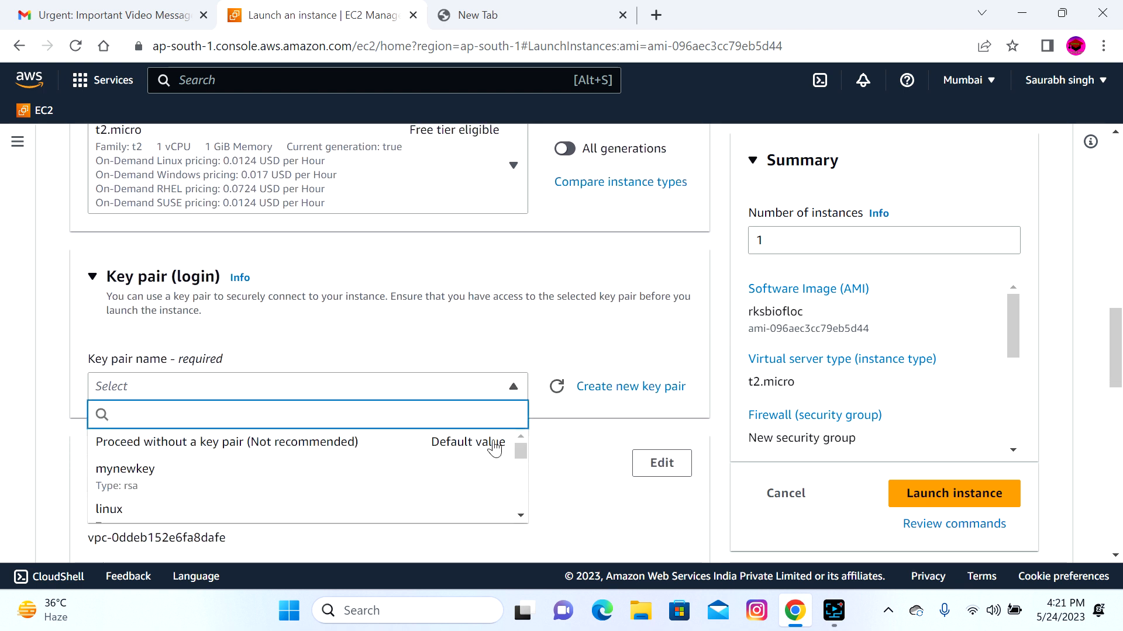
pyautogui.click(519, 515)
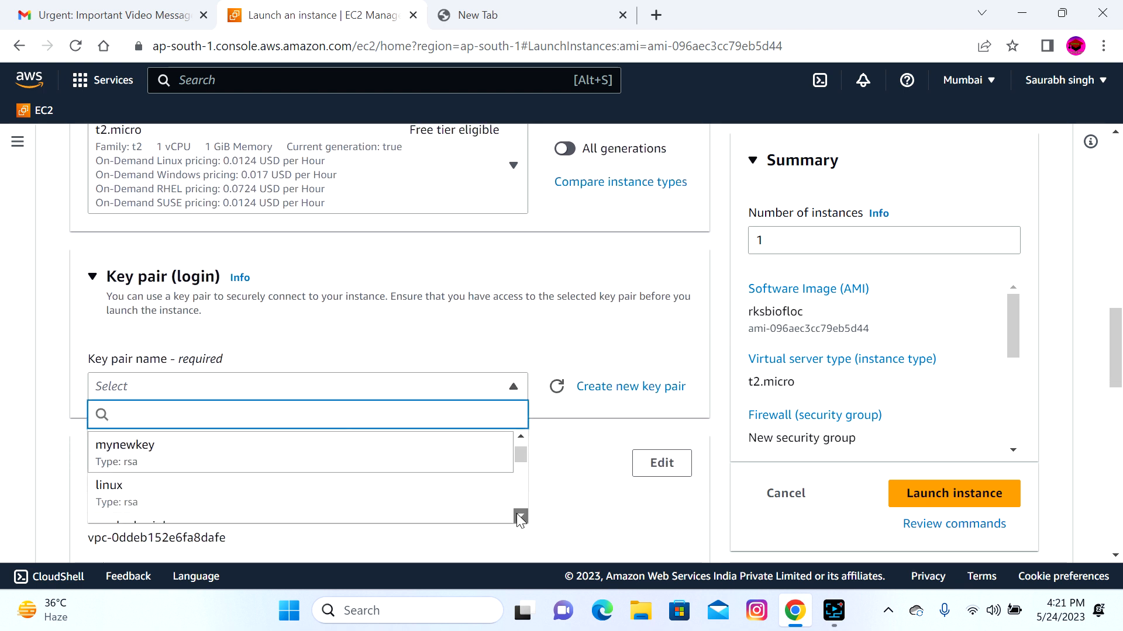
pyautogui.click(520, 515)
pyautogui.click(520, 515)
pyautogui.click(520, 515)
pyautogui.click(520, 515)
pyautogui.click(520, 515)
pyautogui.click(520, 515)
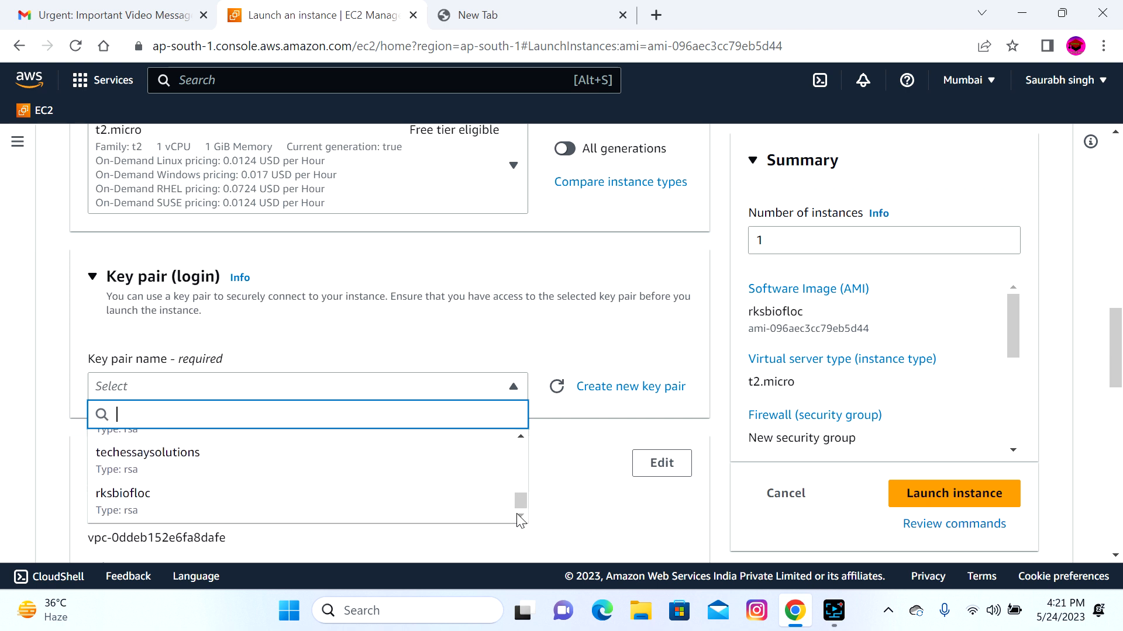
pyautogui.click(410, 498)
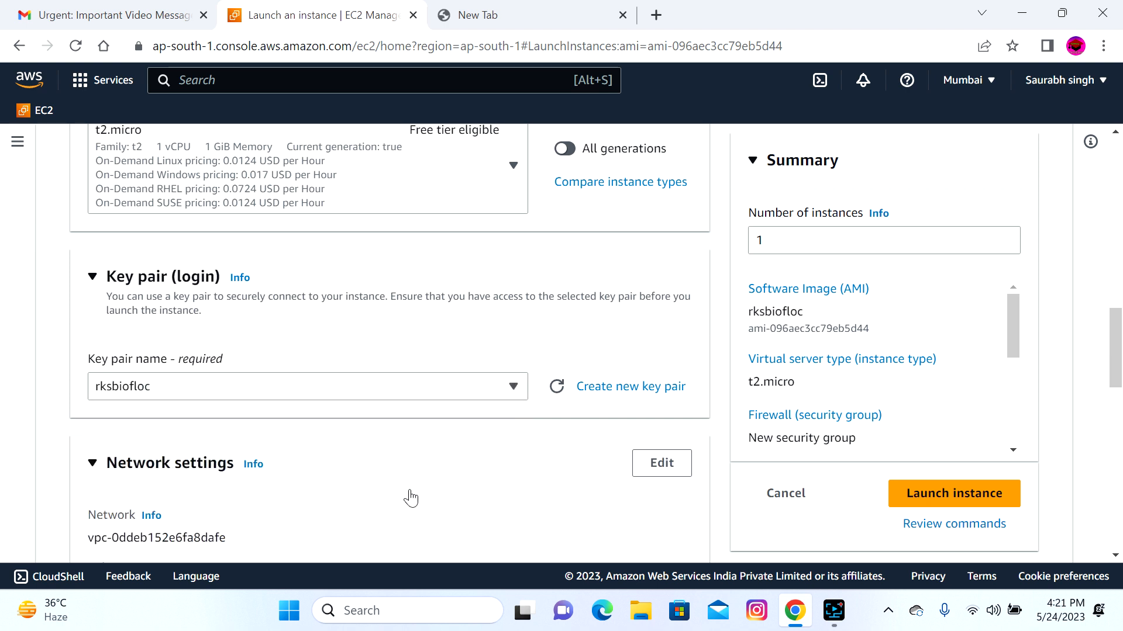
# Allow HTTPS and HTTP traffic from the internet in the new security group and launch the instance.
pyautogui.scroll(-8, 478, 462)
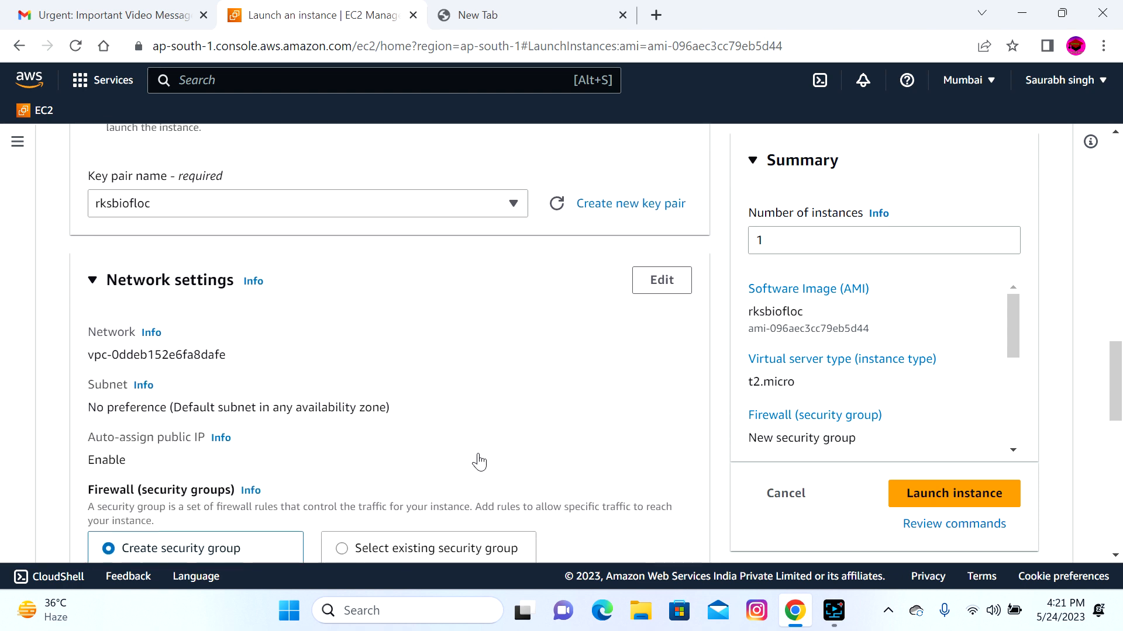
pyautogui.scroll(-2, 479, 462)
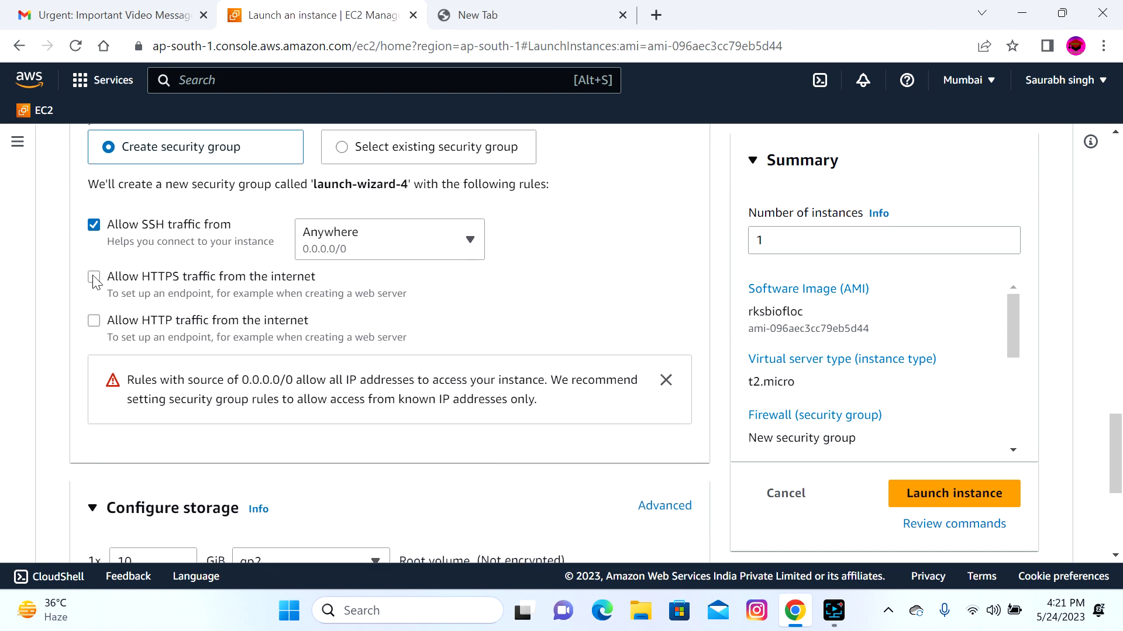
pyautogui.click(94, 279)
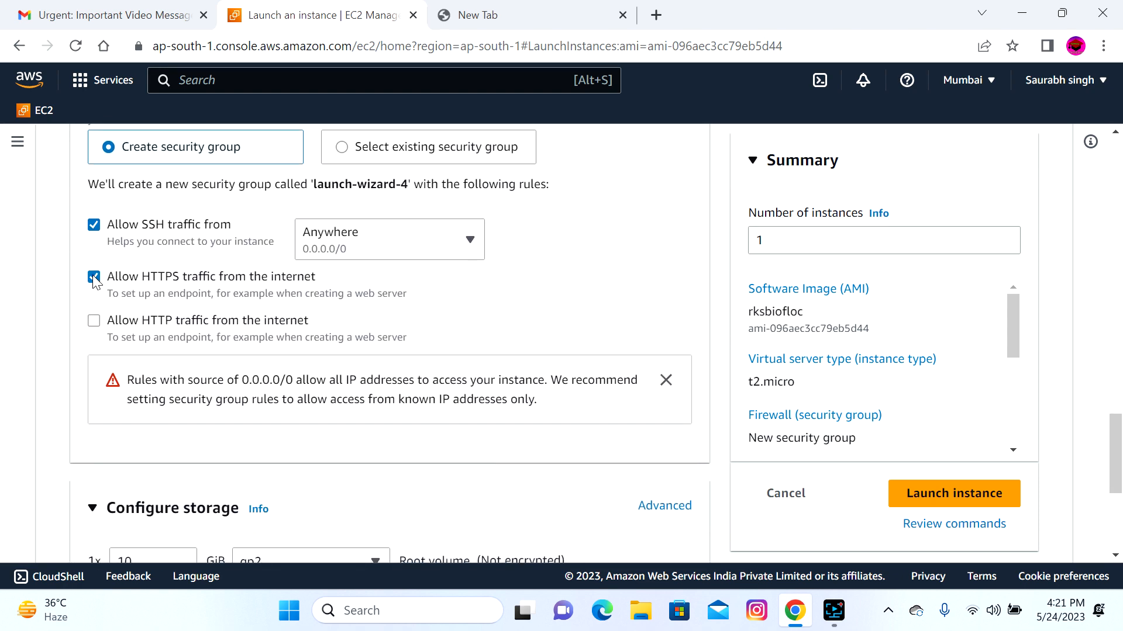
pyautogui.click(93, 325)
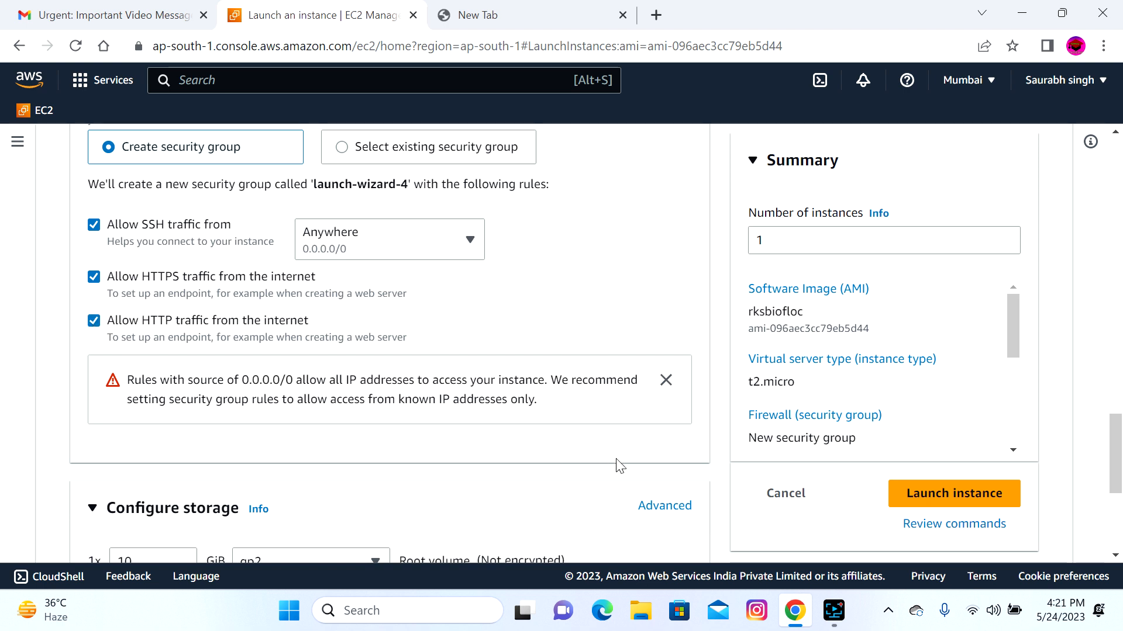
pyautogui.scroll(-2, 597, 483)
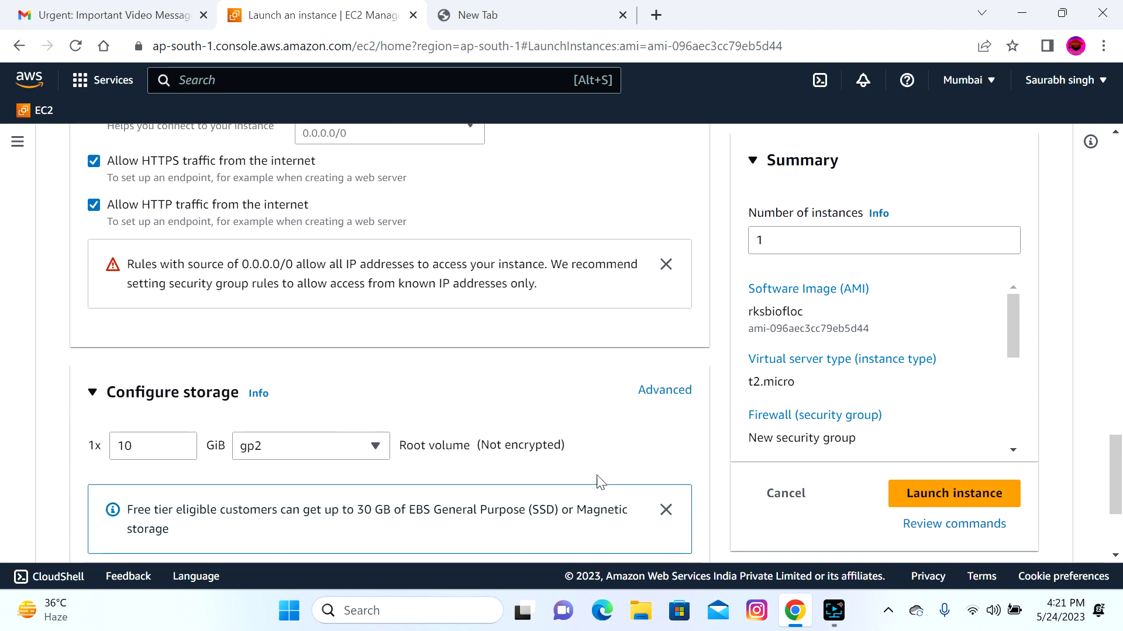
pyautogui.scroll(1, 598, 482)
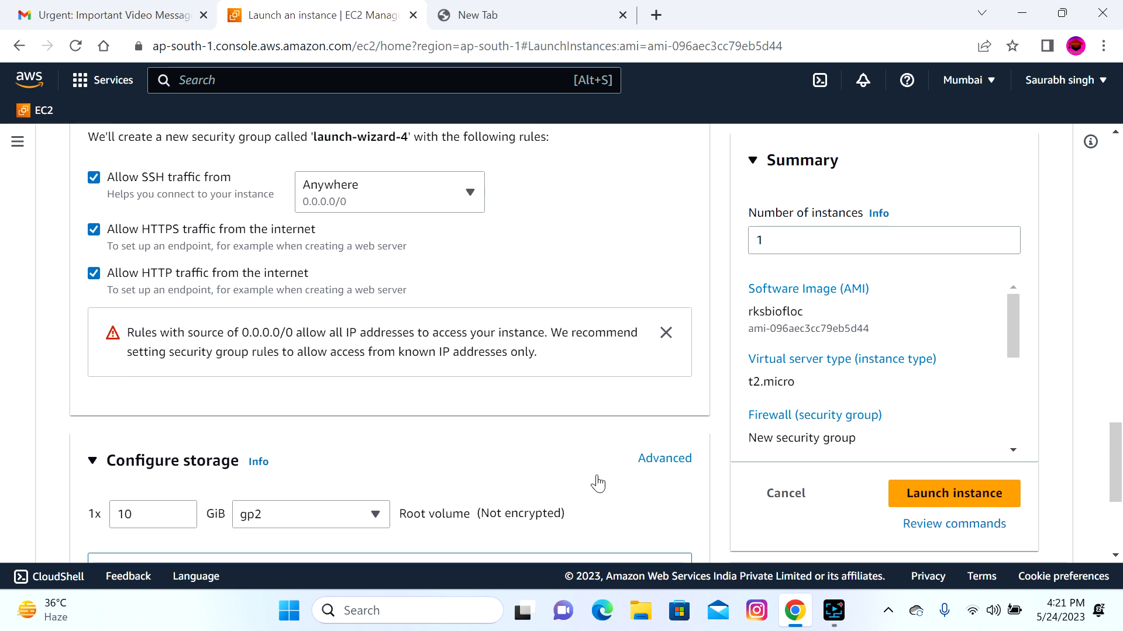
pyautogui.click(923, 497)
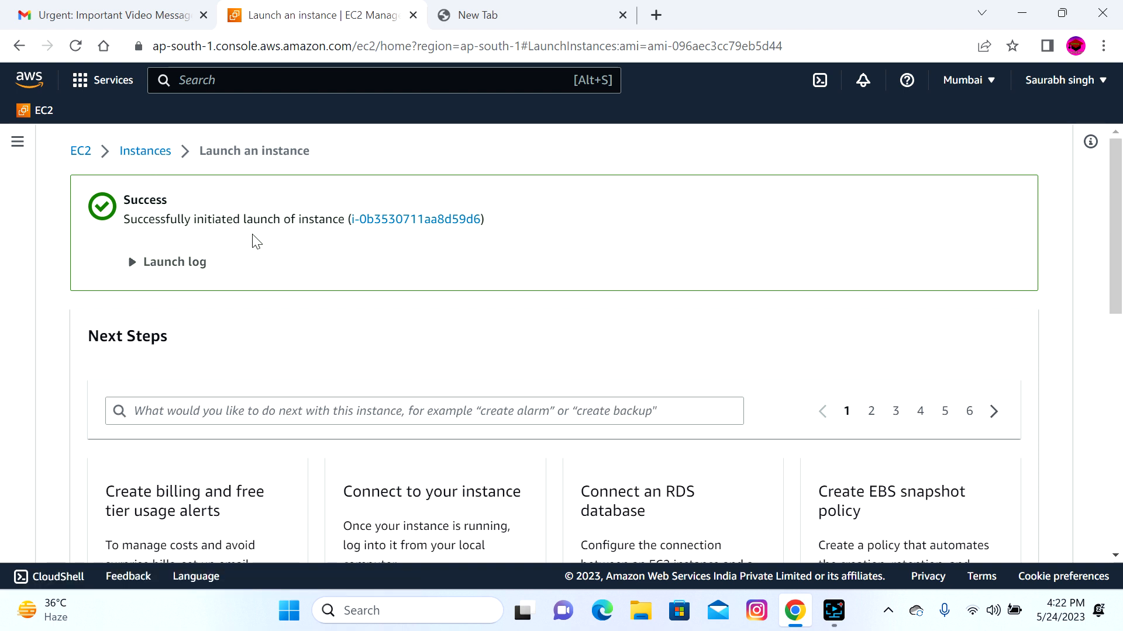
# Open the instances list, filter it by instance state = running, and reload it to check the rksbiofloc2 instance.
pyautogui.click(139, 153)
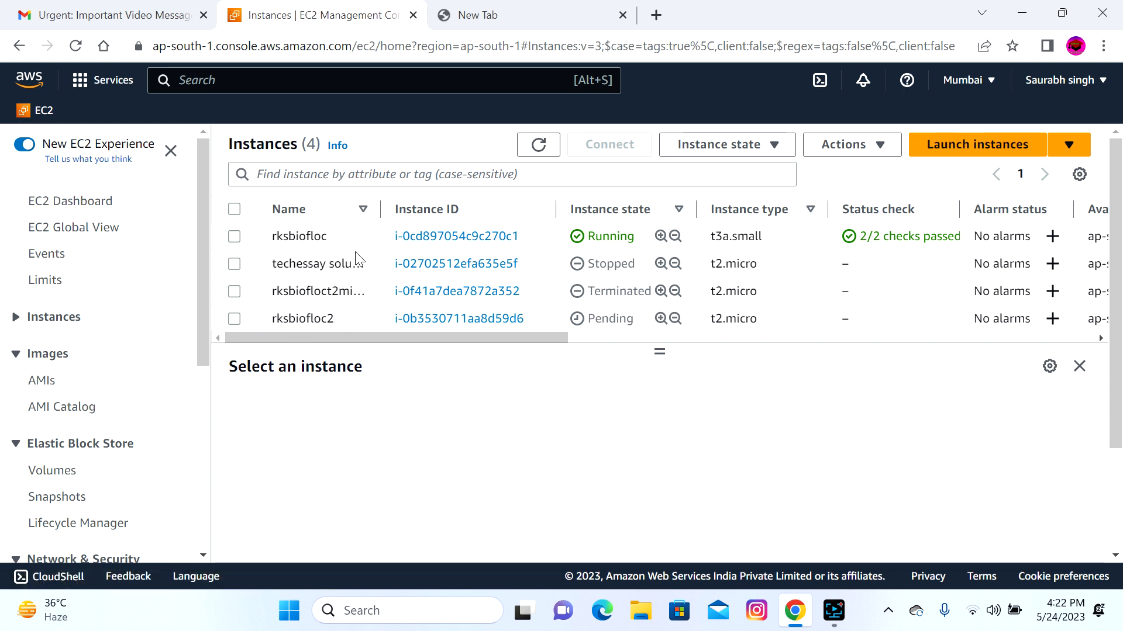
pyautogui.click(351, 174)
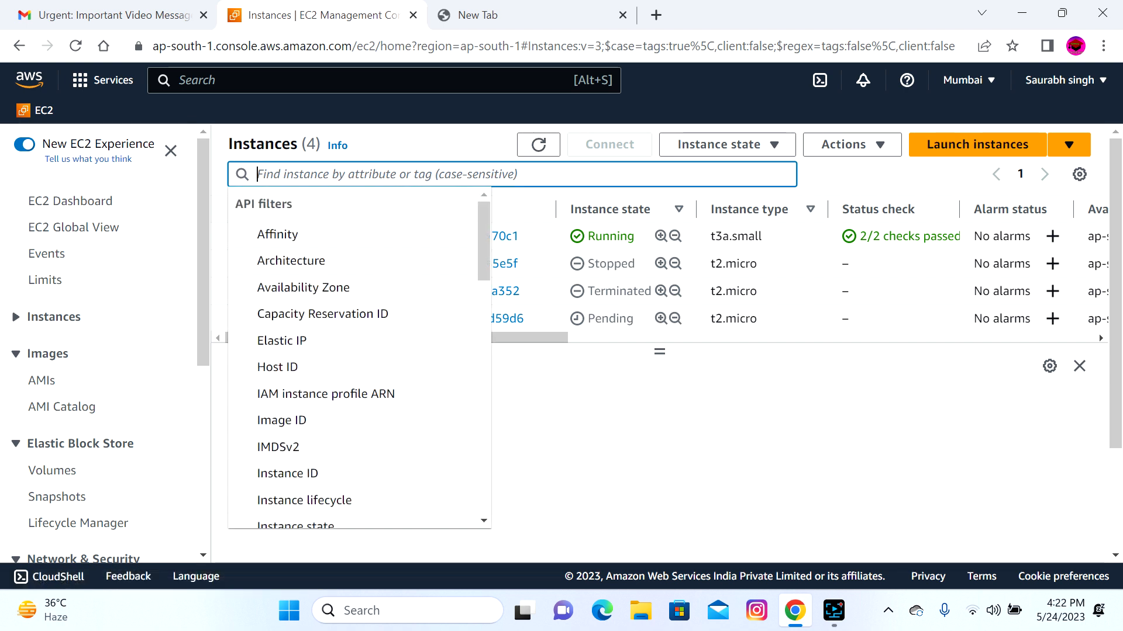
pyautogui.write('runn')
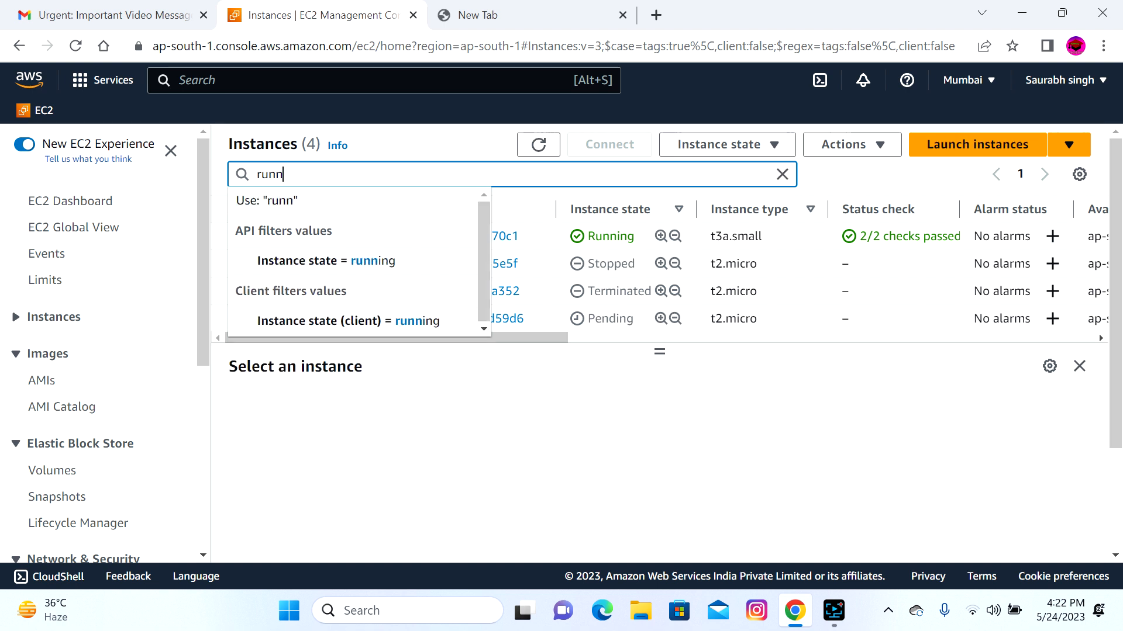
pyautogui.click(339, 261)
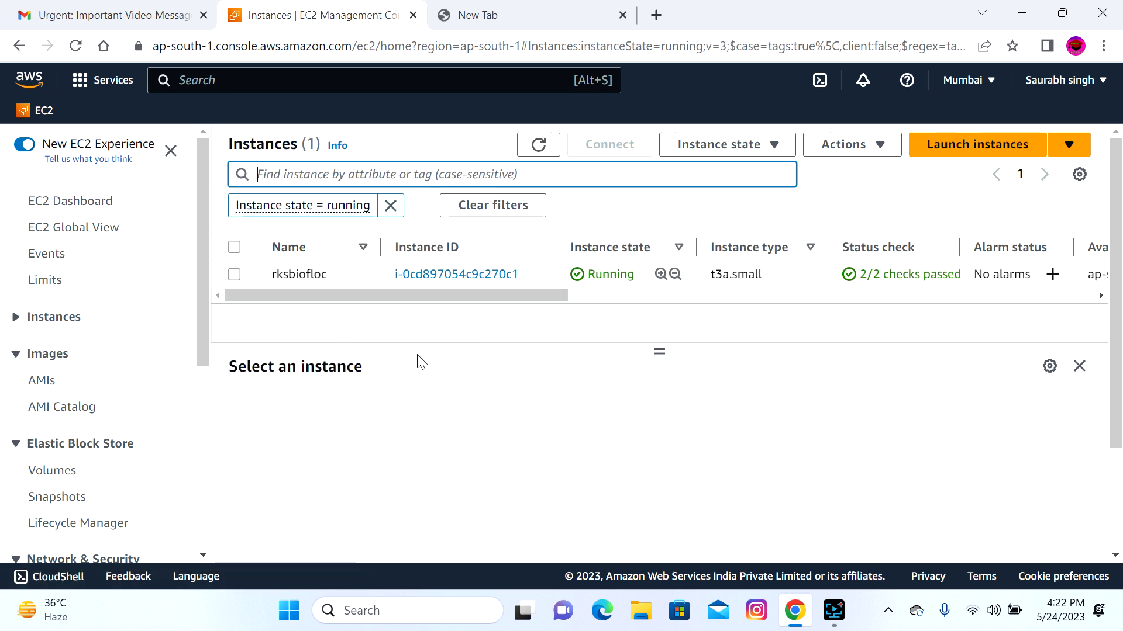
pyautogui.press('F5')
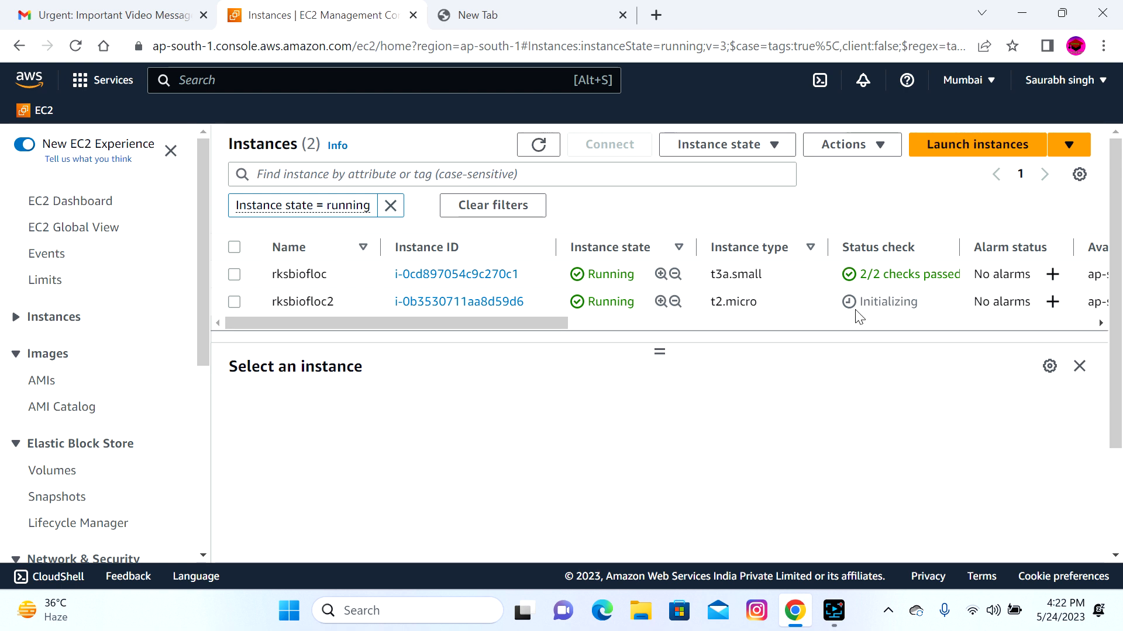
# Copy the public IPv4 address of the rksbiofloc2 instance and try to open 13.235.248.110 in a new browser tab.
pyautogui.click(234, 302)
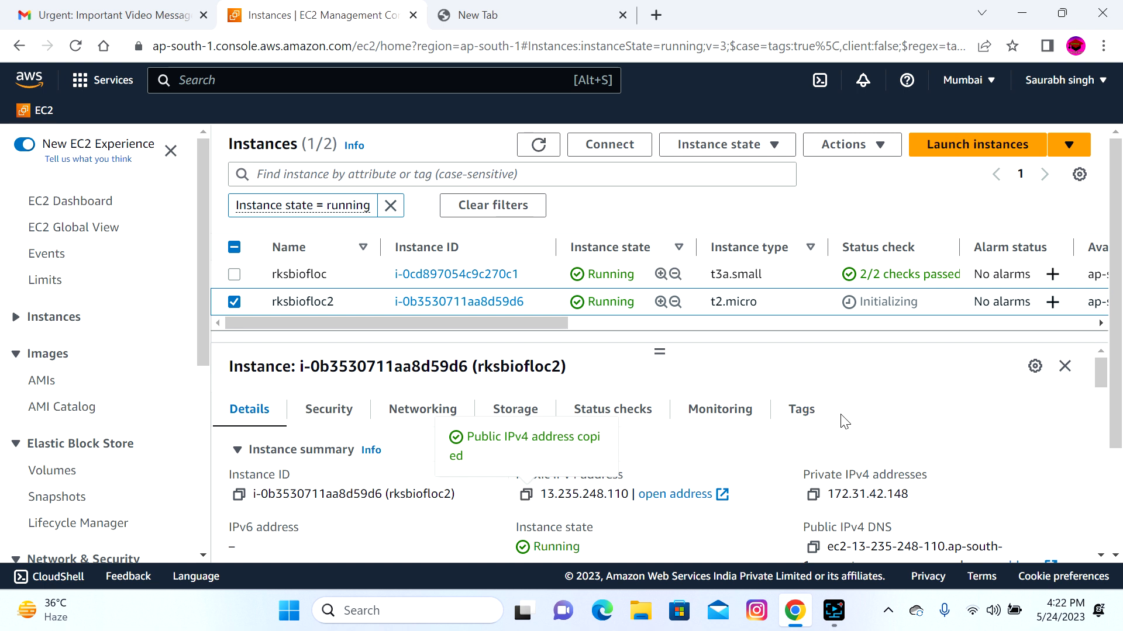
pyautogui.click(654, 18)
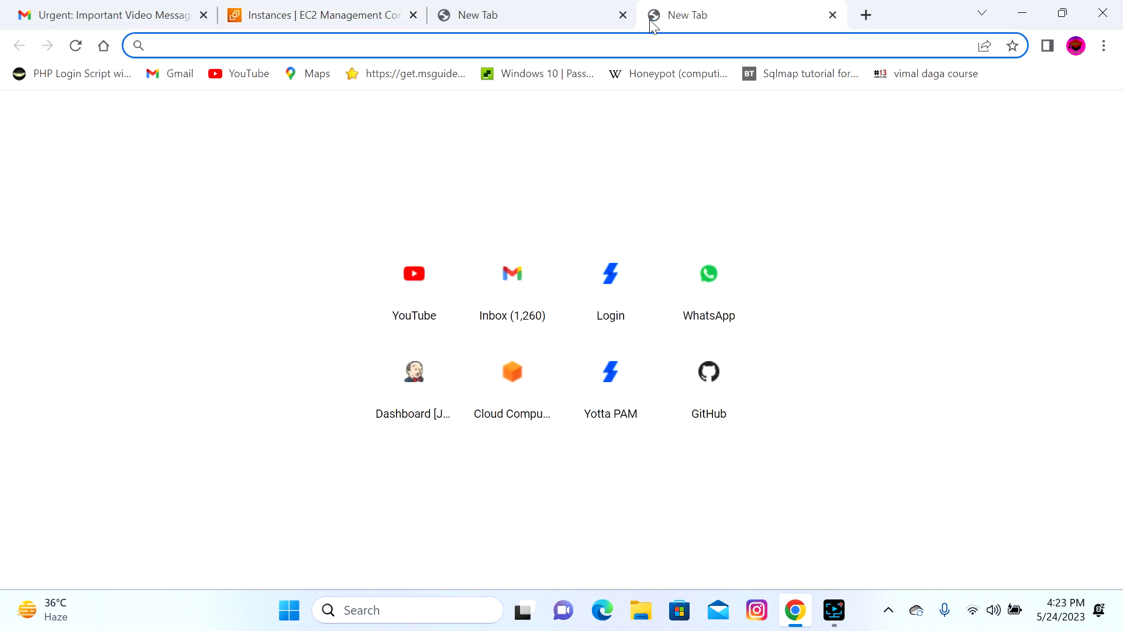
pyautogui.write('13.235.248.110')
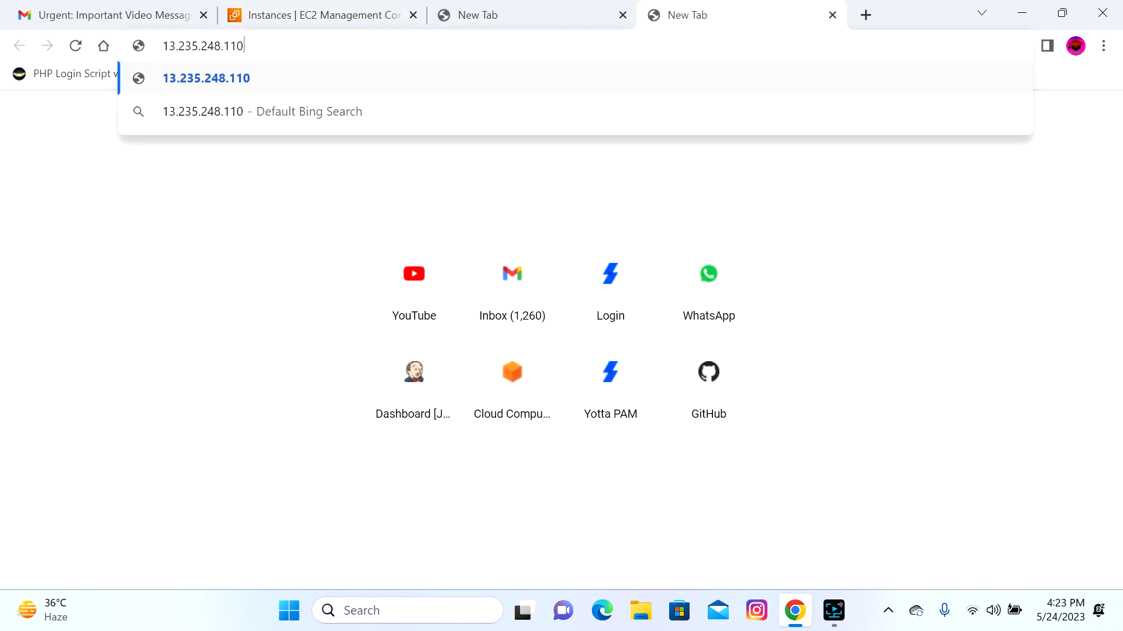
pyautogui.press('Return')
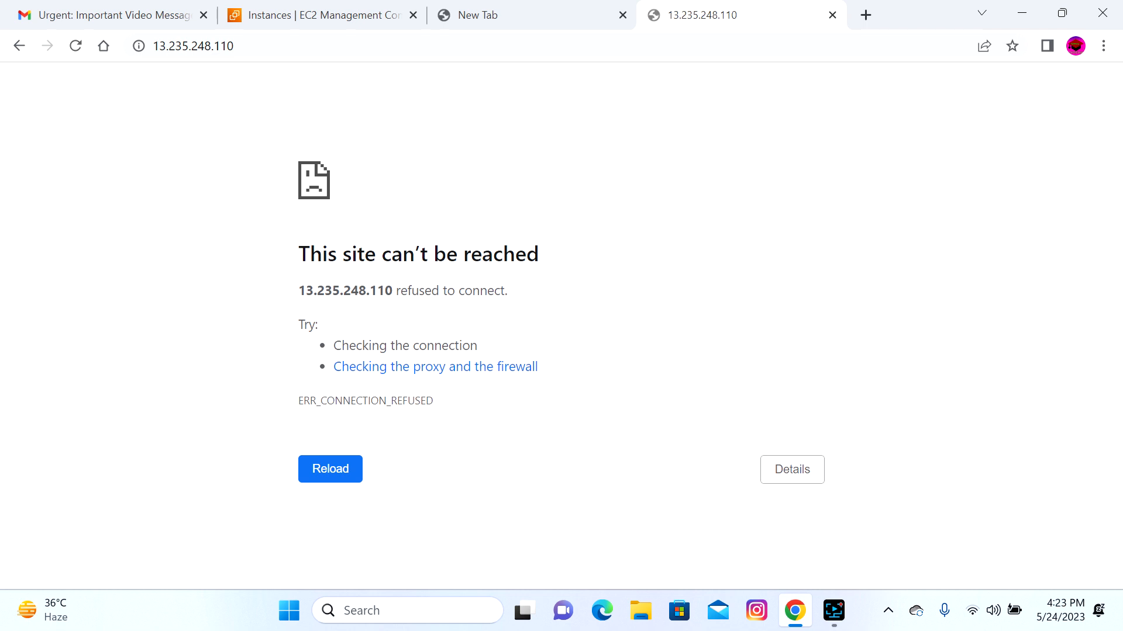
pyautogui.click(347, 487)
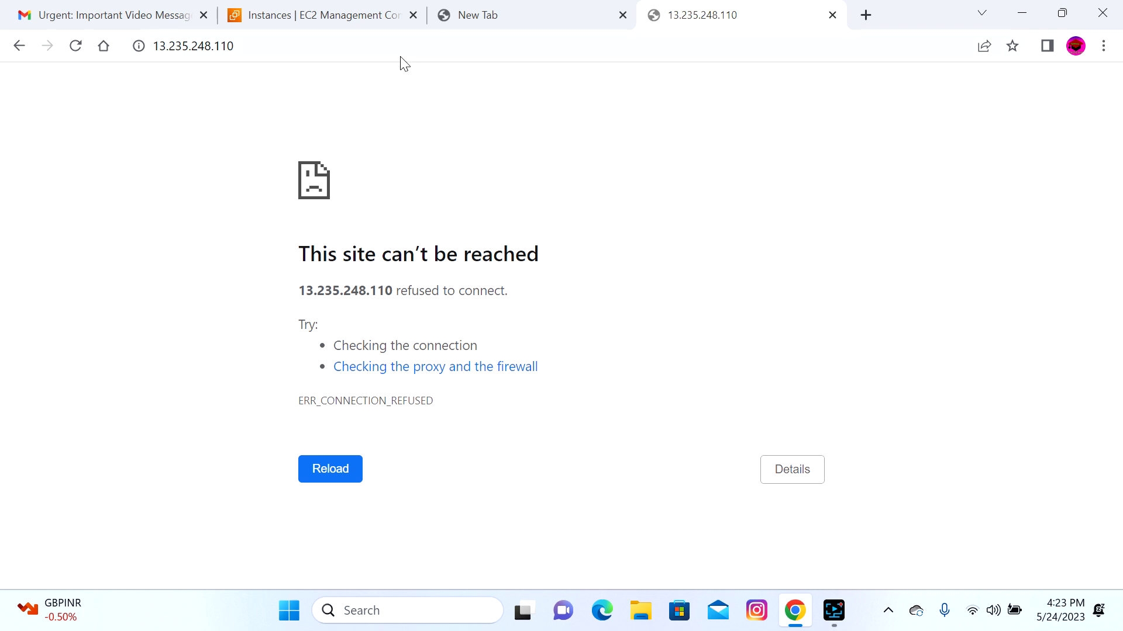
# Close the spare empty tab, reload the site at 13.235.248.110, and refresh the instances list to recheck the rksbiofloc2 status.
pyautogui.click(622, 15)
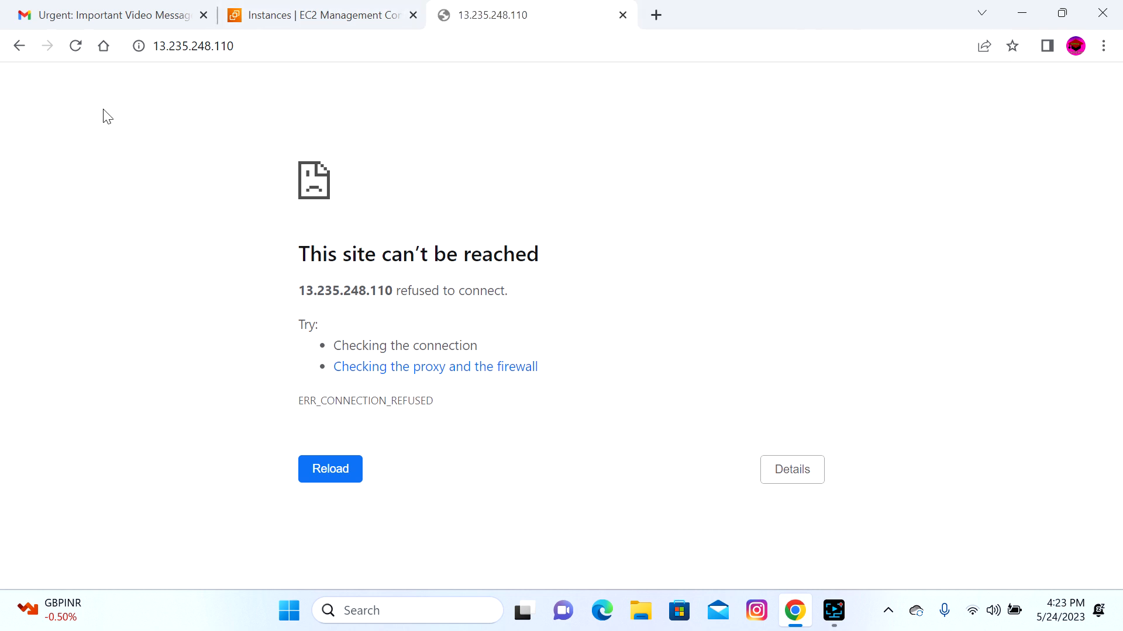
pyautogui.click(74, 51)
pyautogui.click(283, 15)
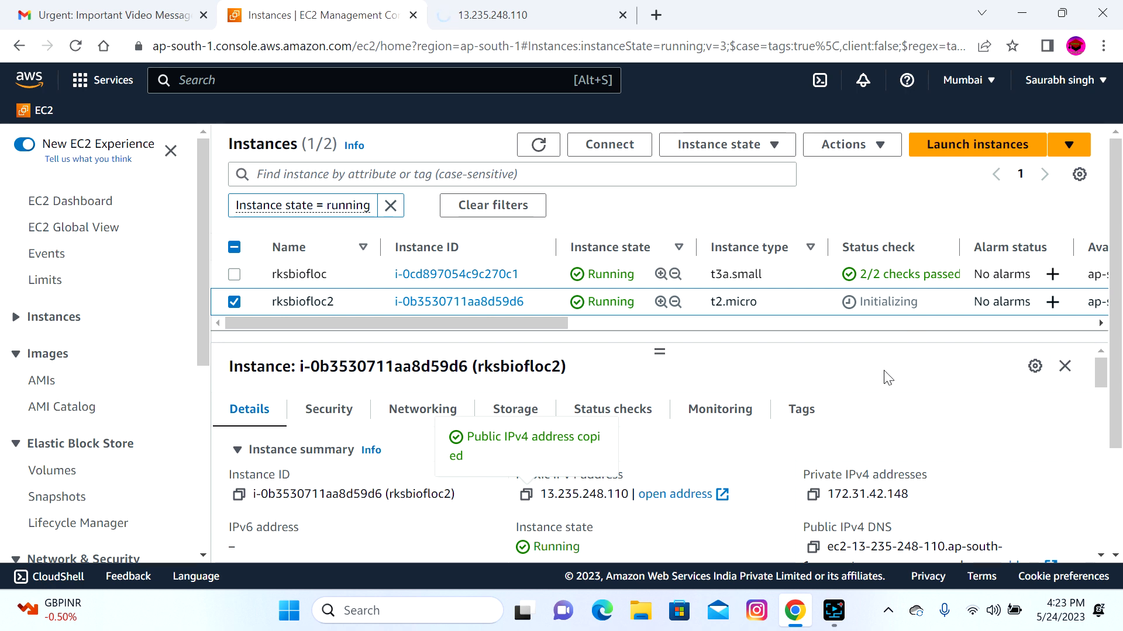
pyautogui.press('F5')
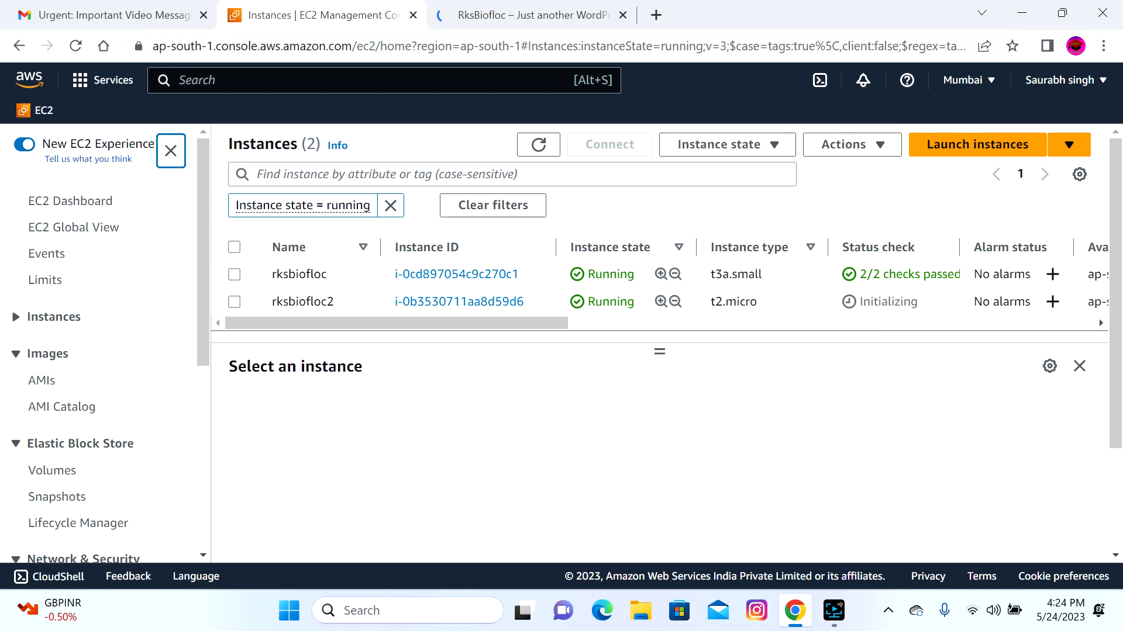
pyautogui.click(558, 17)
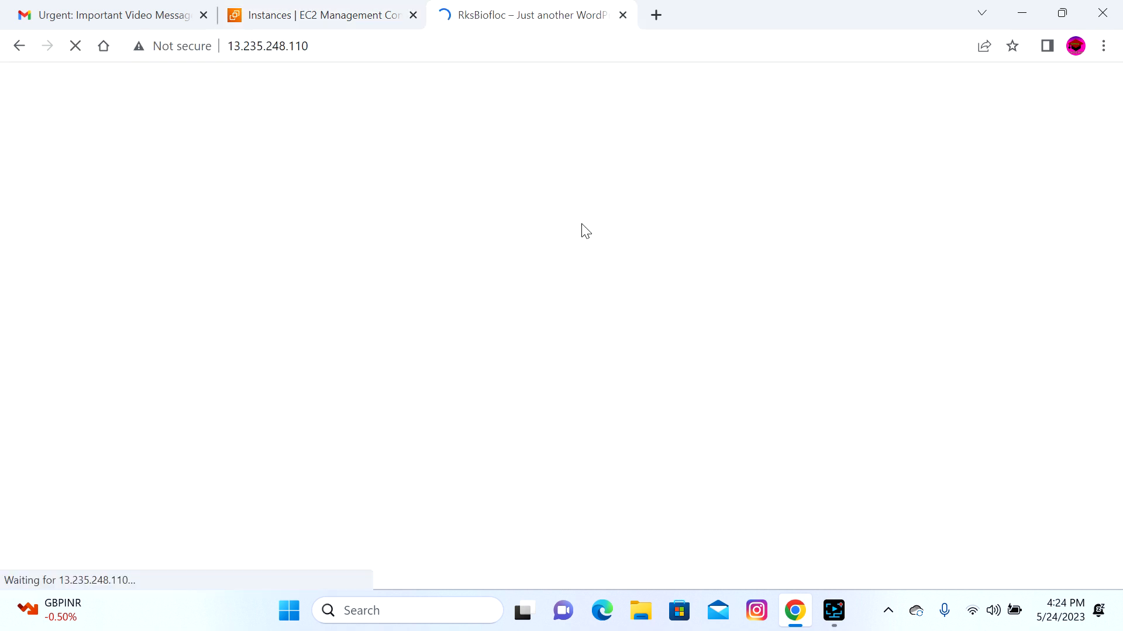
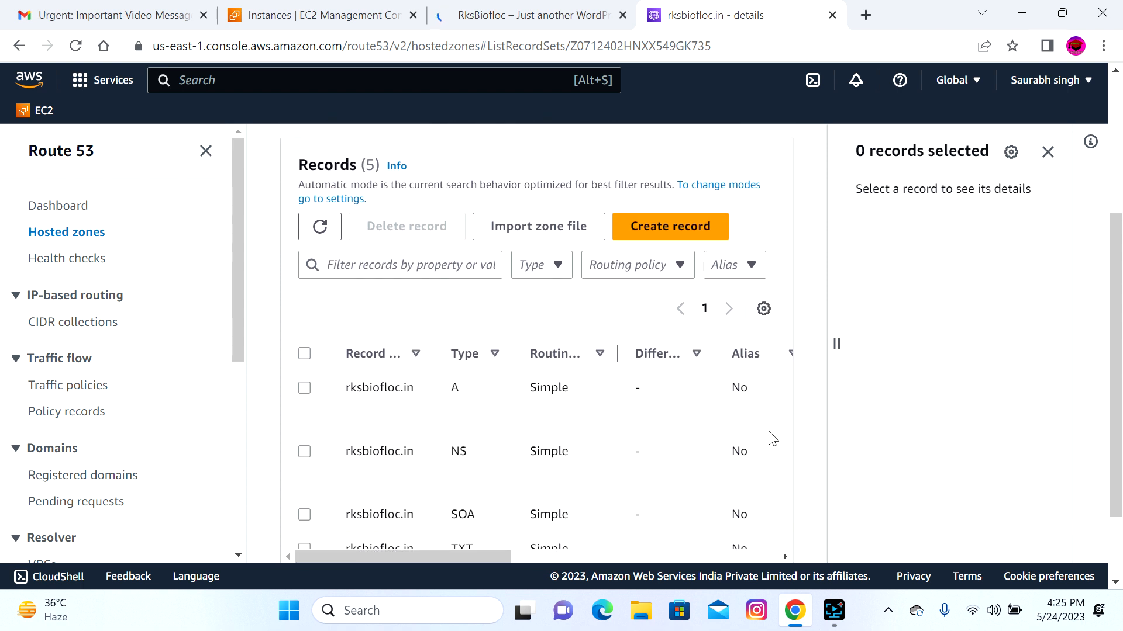
# Set the value of the rksbiofloc.in A record to 13.235.248.110 and check it against the rksbiofloc2 instance's public IPv4 address.
pyautogui.click(305, 388)
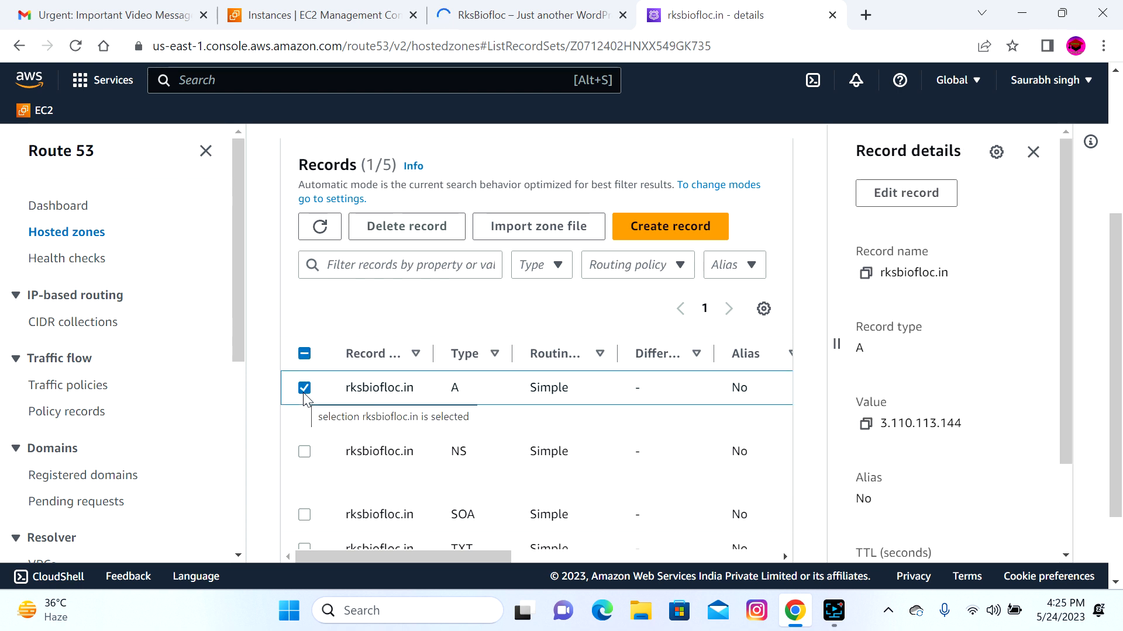
pyautogui.click(916, 188)
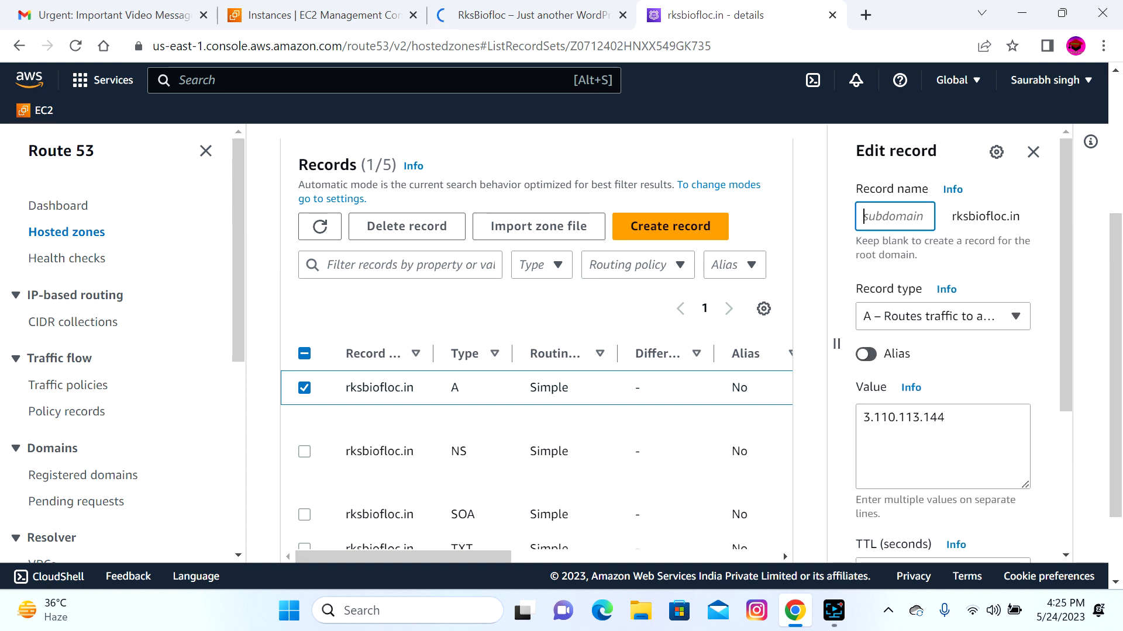
pyautogui.doubleClick(903, 418)
pyautogui.press('BackSpace')
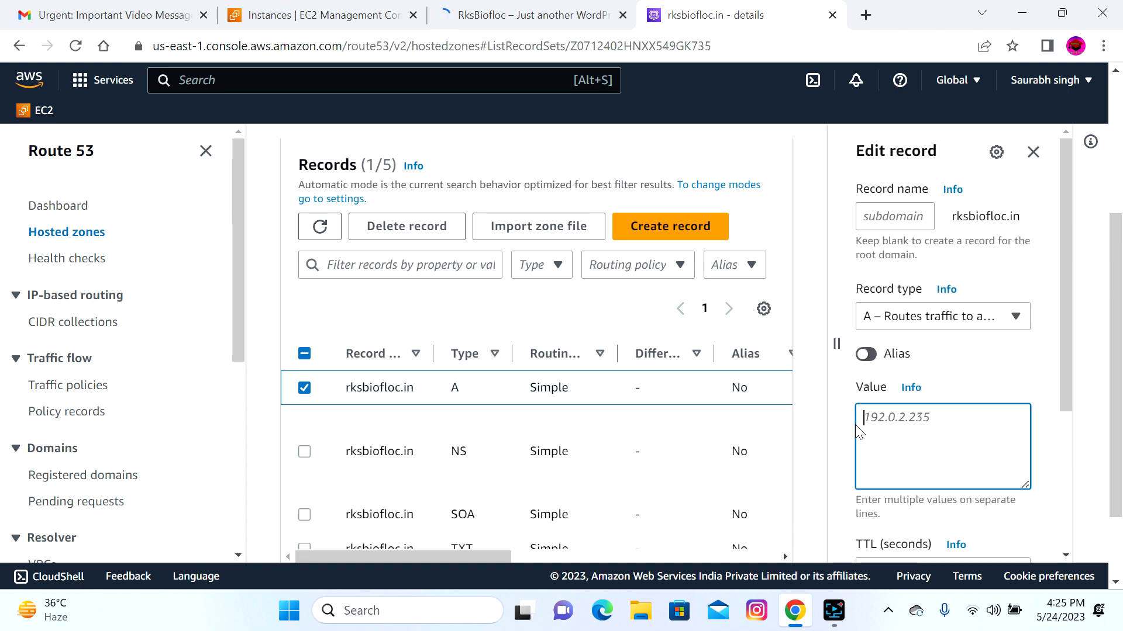
pyautogui.write('13.235.248.110')
pyautogui.click(323, 17)
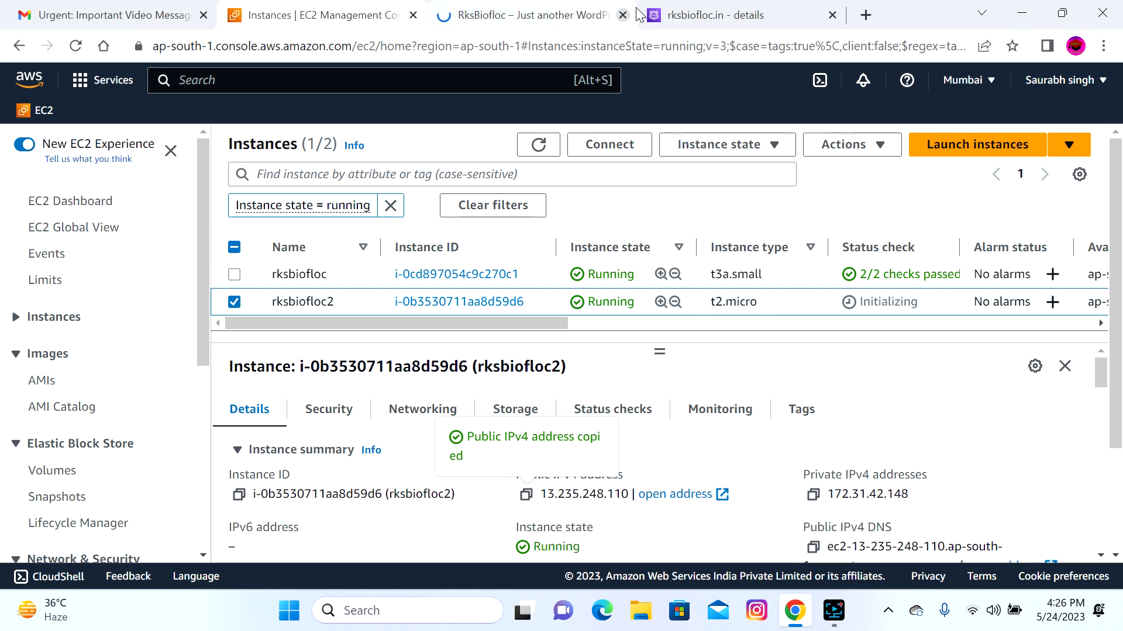
pyautogui.click(696, 15)
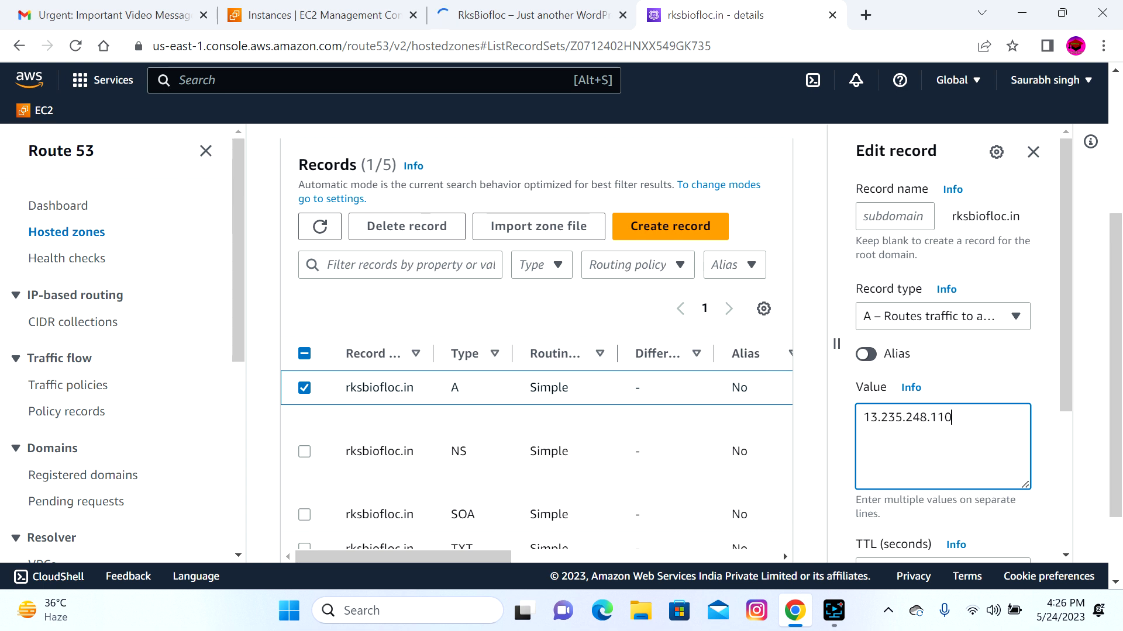
# Keep the simple routing policy for the edited A record and save the record.
pyautogui.scroll(-3, 982, 462)
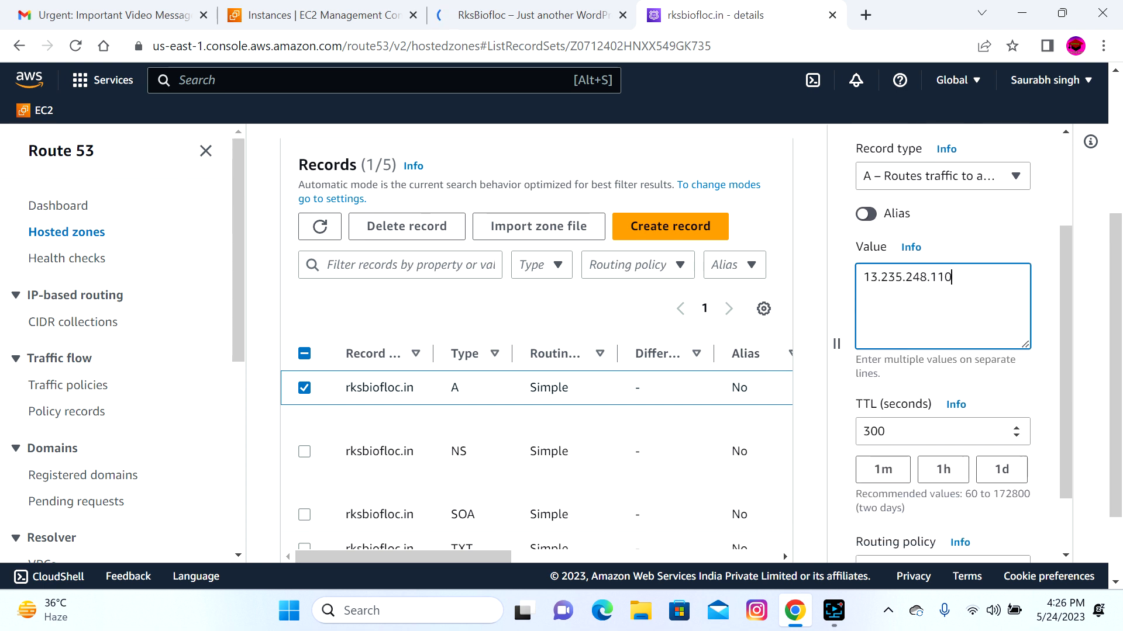
pyautogui.scroll(-2, 966, 496)
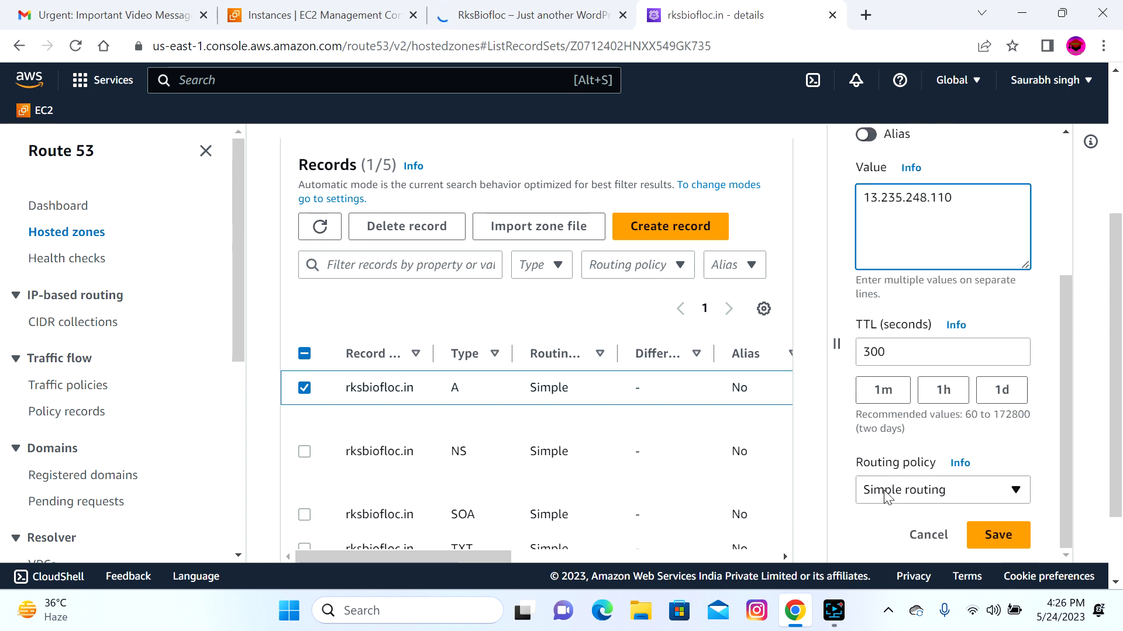
pyautogui.click(979, 503)
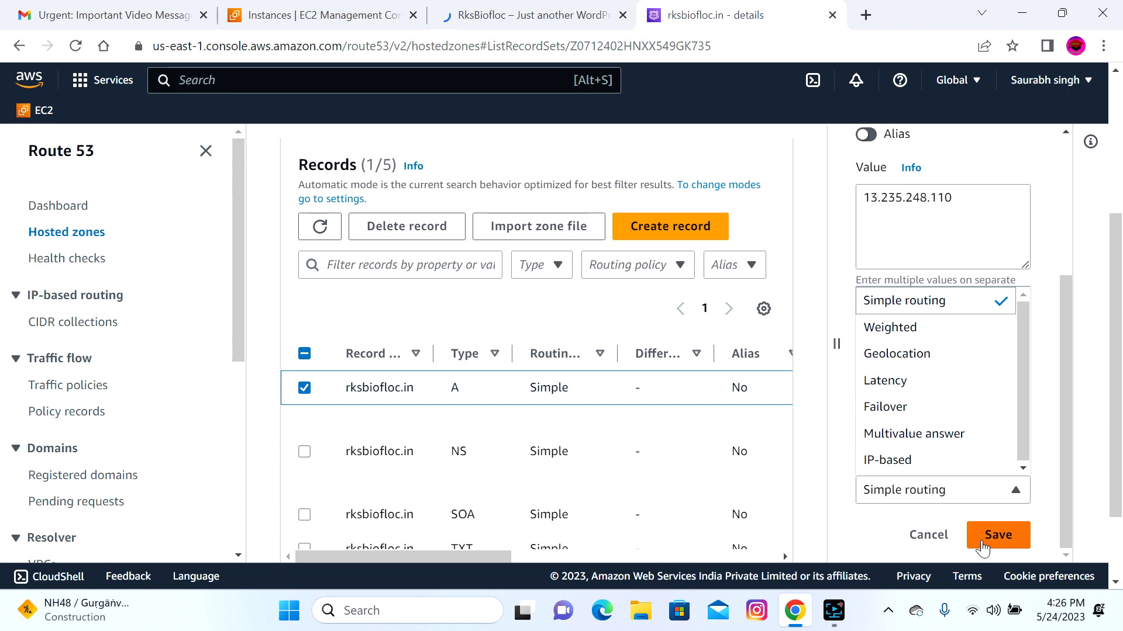
pyautogui.click(892, 535)
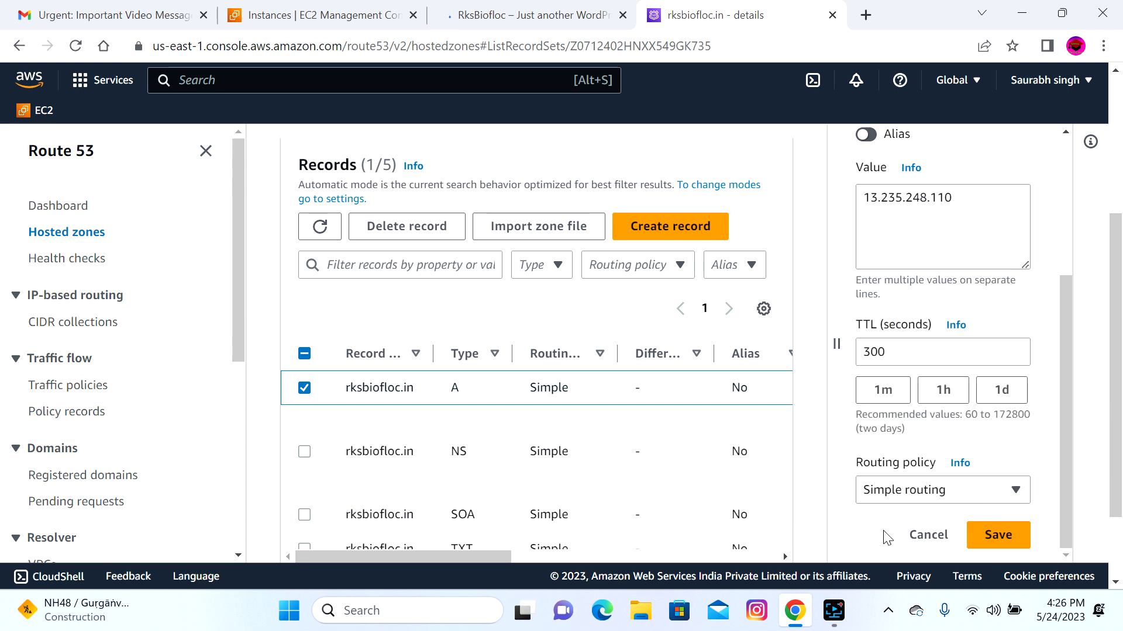
pyautogui.click(1007, 544)
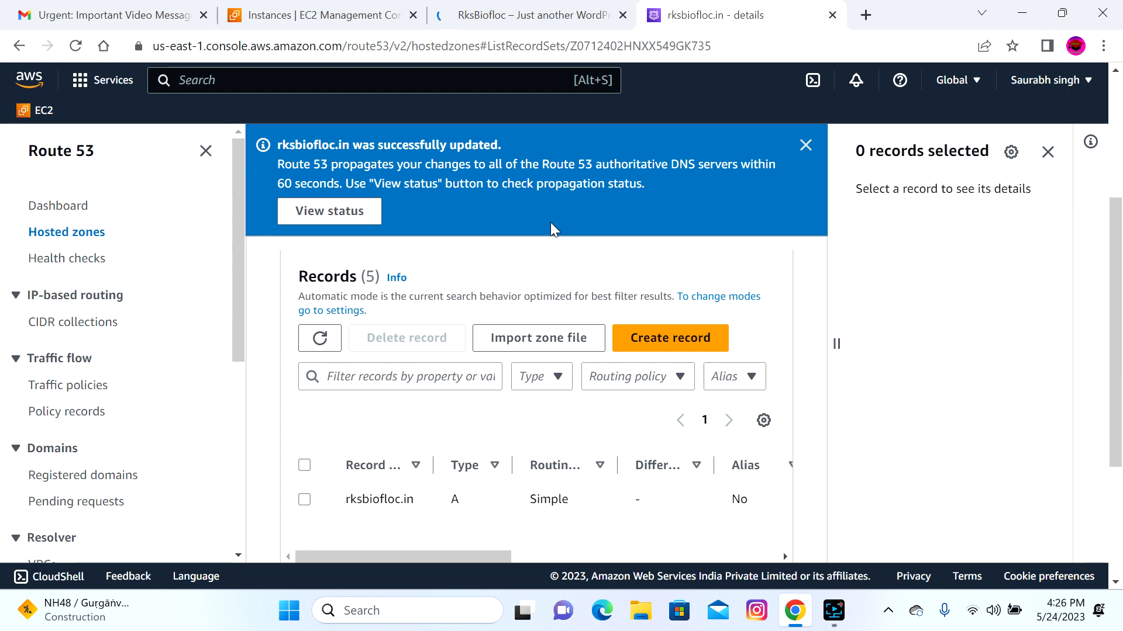
# View the propagation status of the DNS change and open rksbiofloc.in in a new browser tab.
pyautogui.click(362, 212)
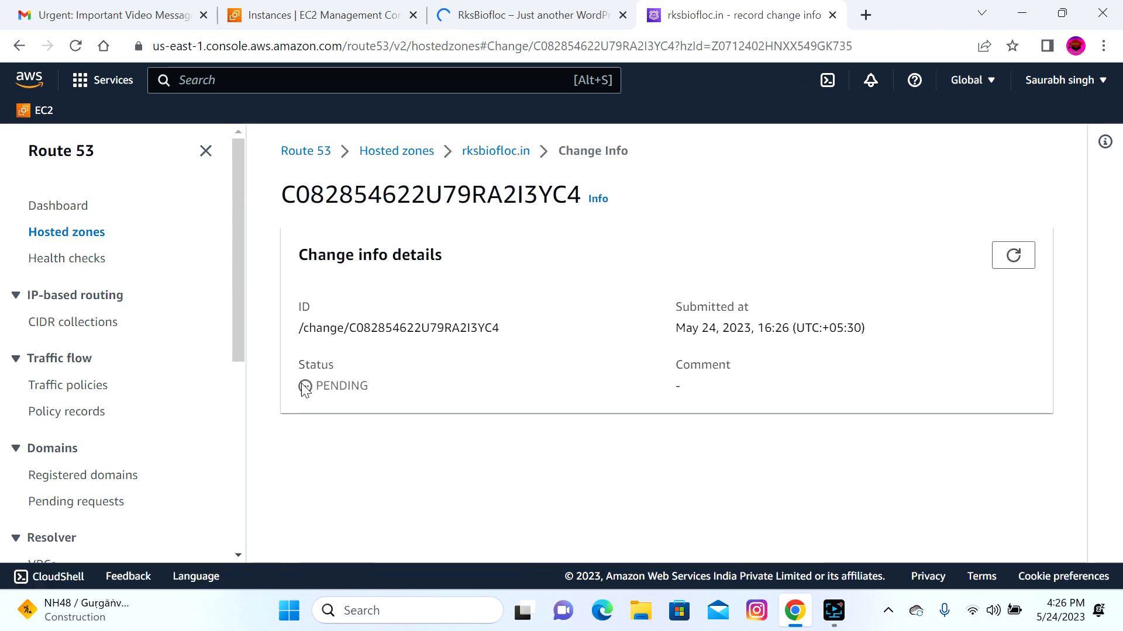
pyautogui.moveTo(378, 392); pyautogui.dragTo(374, 361)
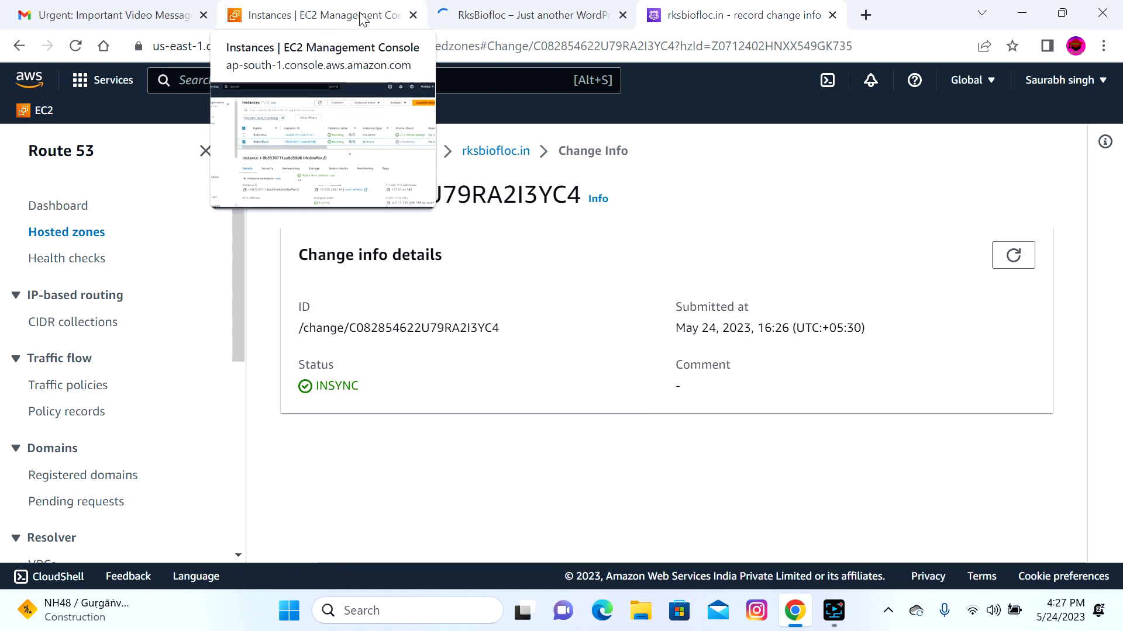
pyautogui.click(865, 16)
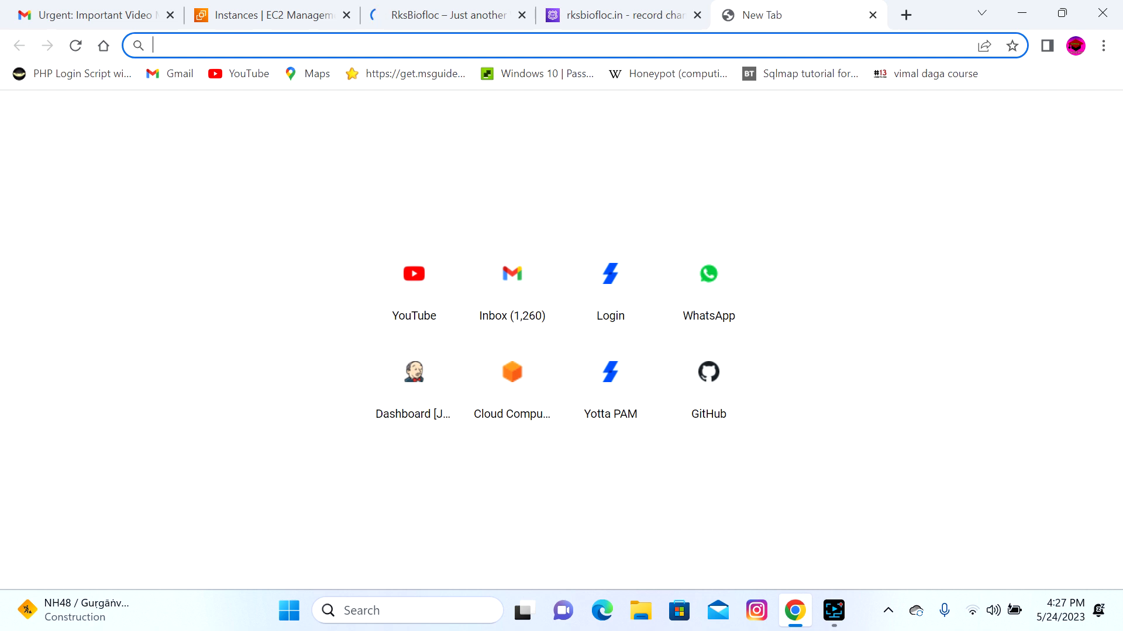
pyautogui.write('rk')
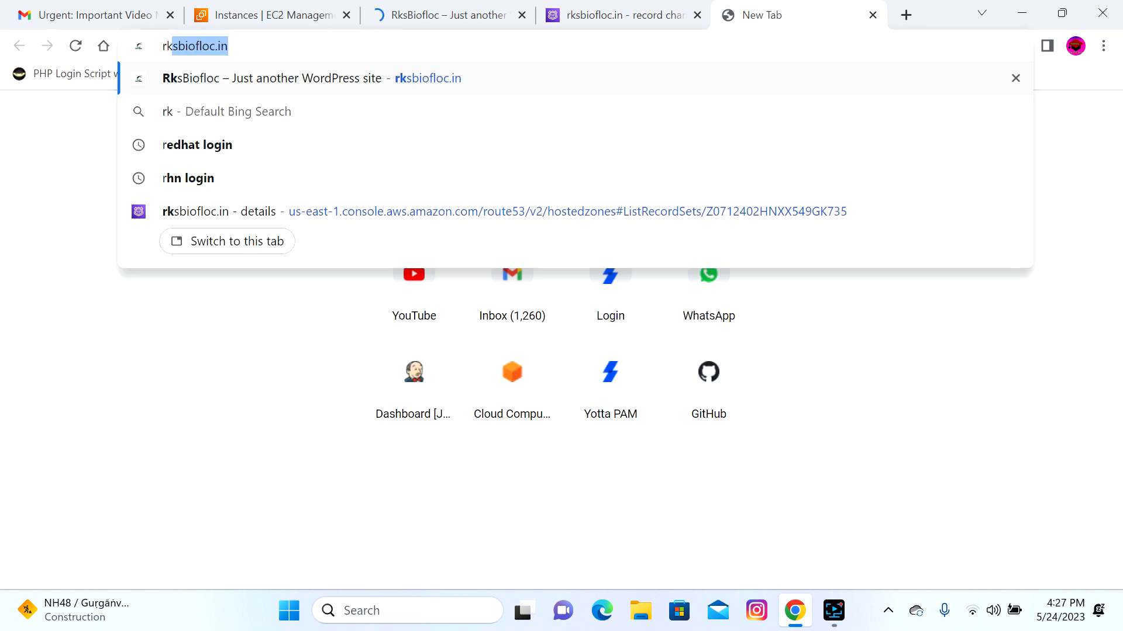
pyautogui.write('sbio')
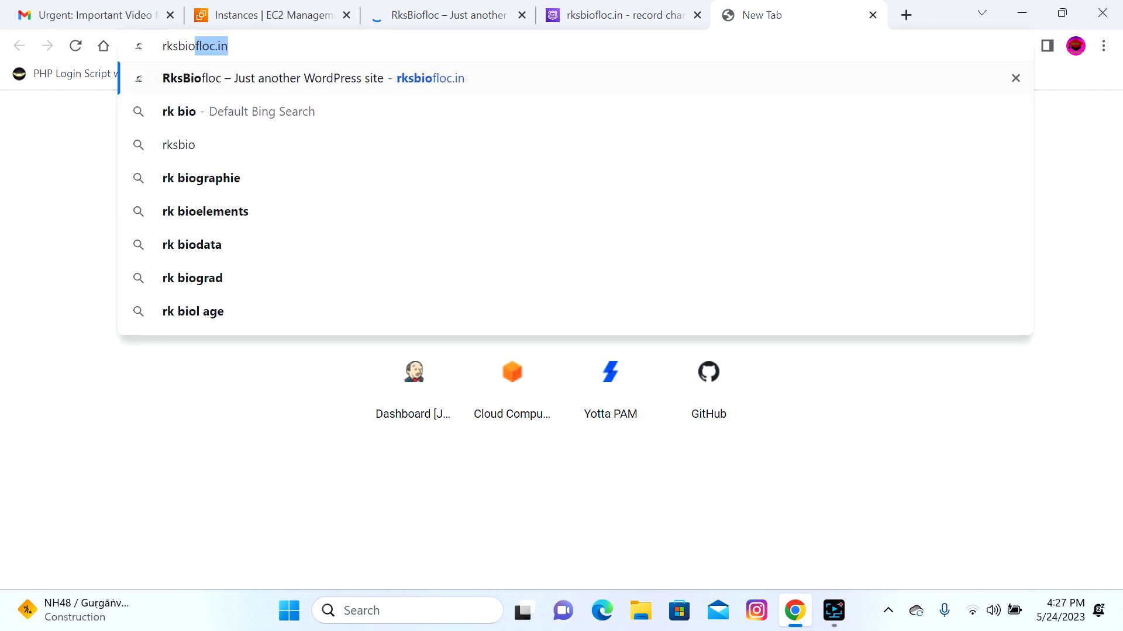
pyautogui.press('Right')
pyautogui.press('Return')
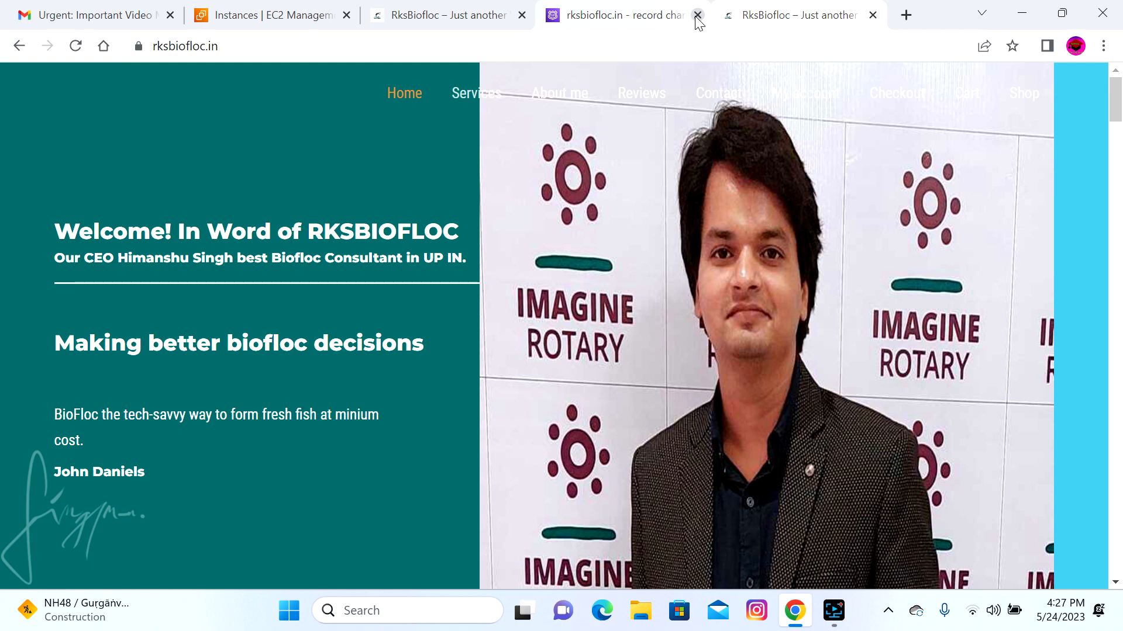
# Deselect rksbiofloc2 in the EC2 instances list and terminate the old t3a.small rksbiofloc instance.
pyautogui.click(271, 15)
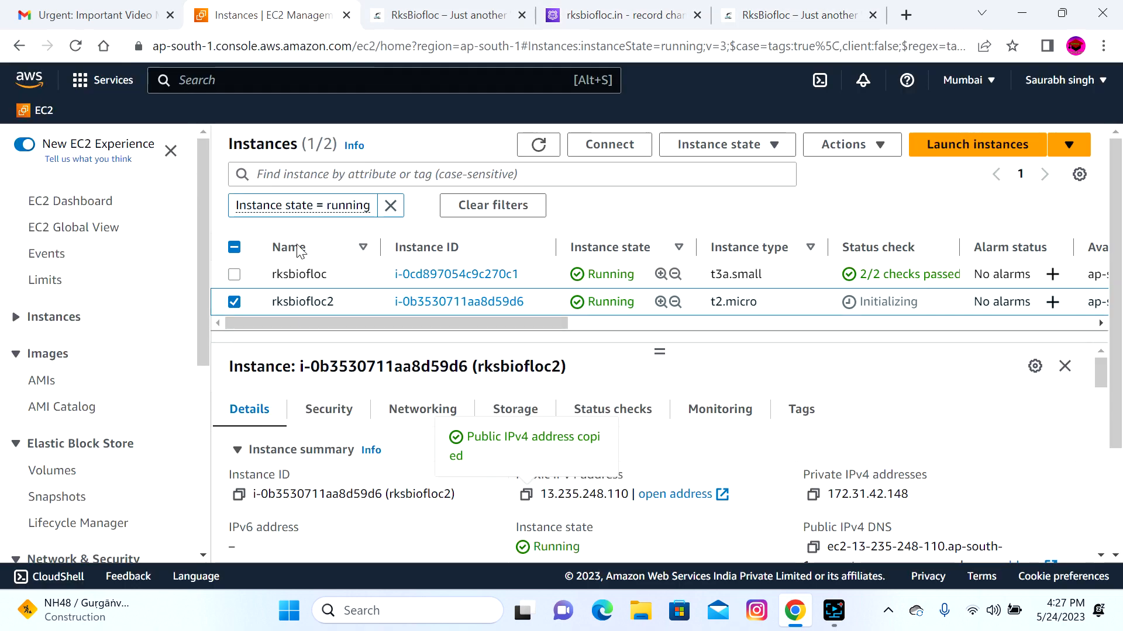
pyautogui.click(233, 302)
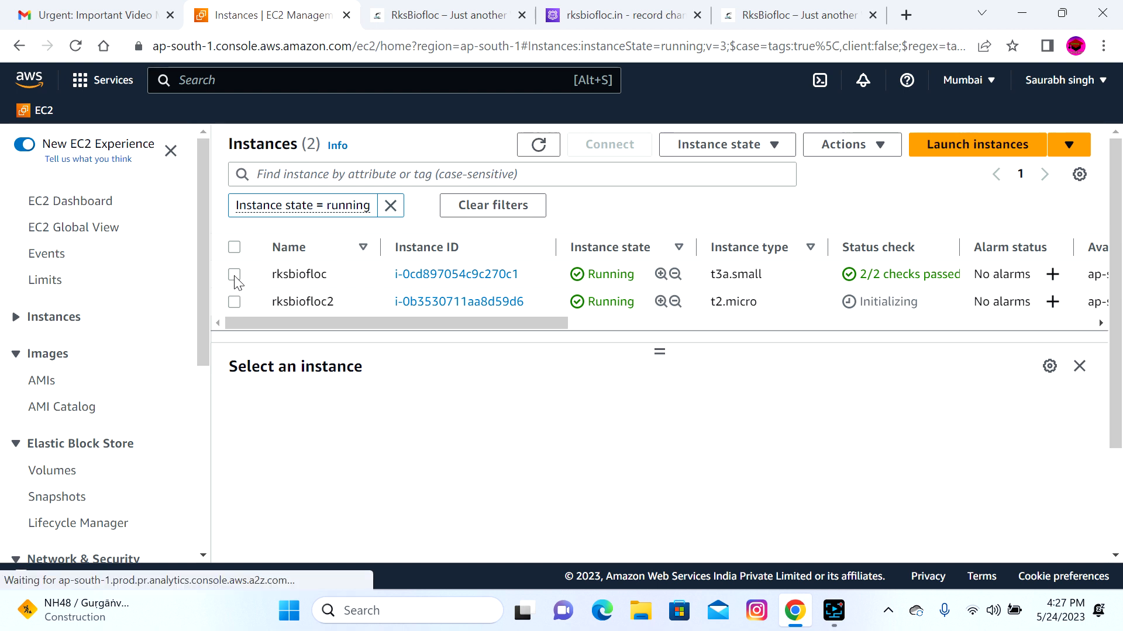
pyautogui.click(235, 276)
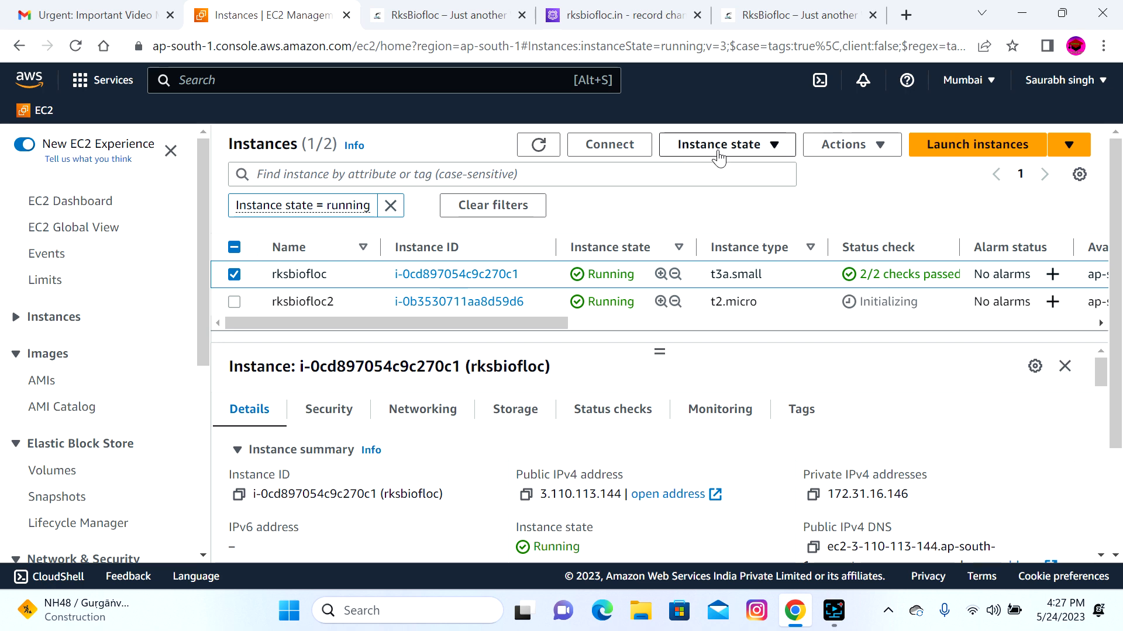
pyautogui.click(718, 153)
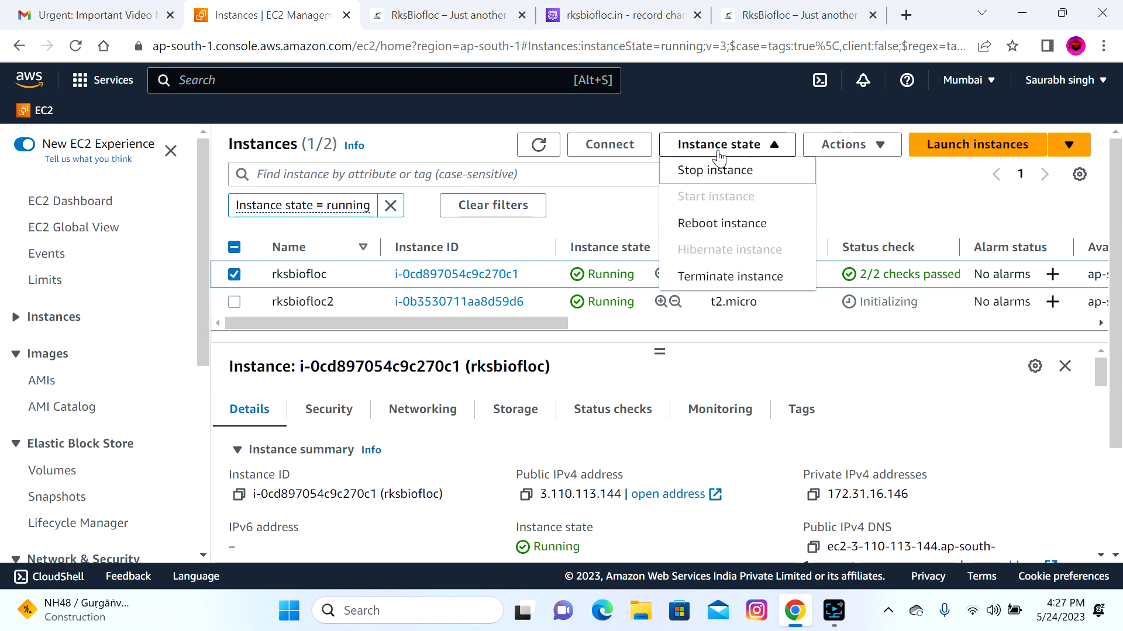
pyautogui.click(710, 278)
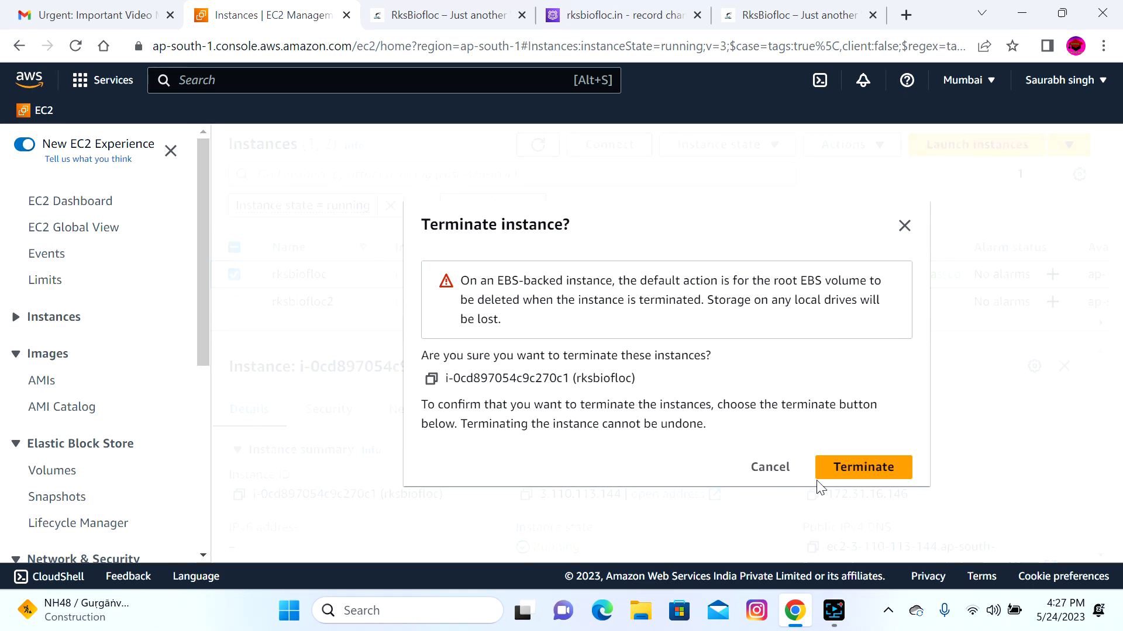
pyautogui.click(835, 480)
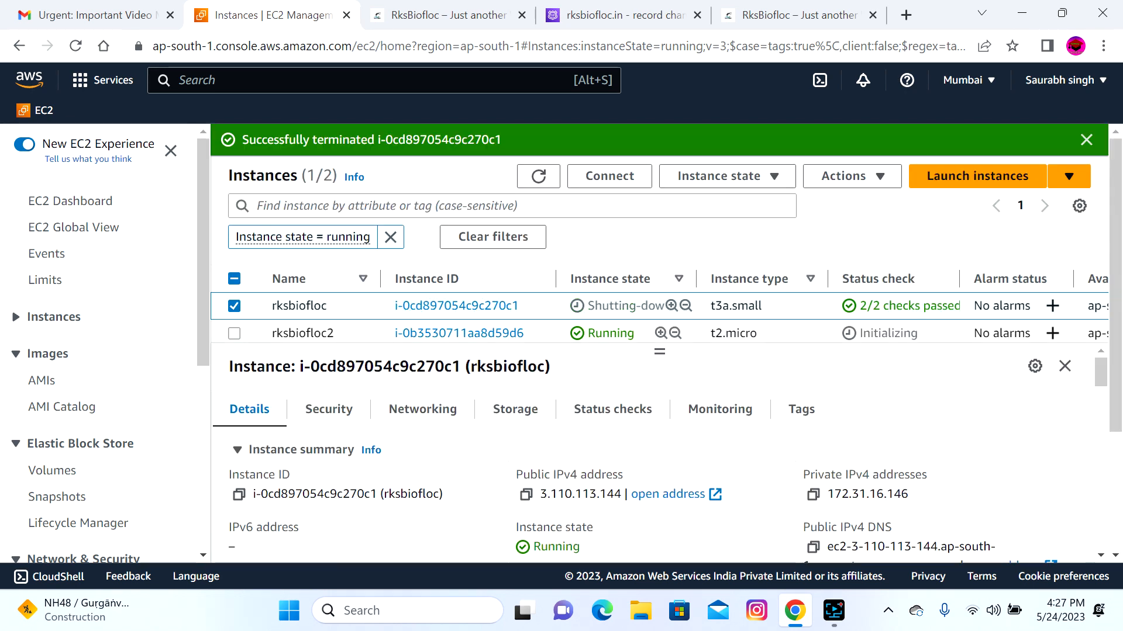